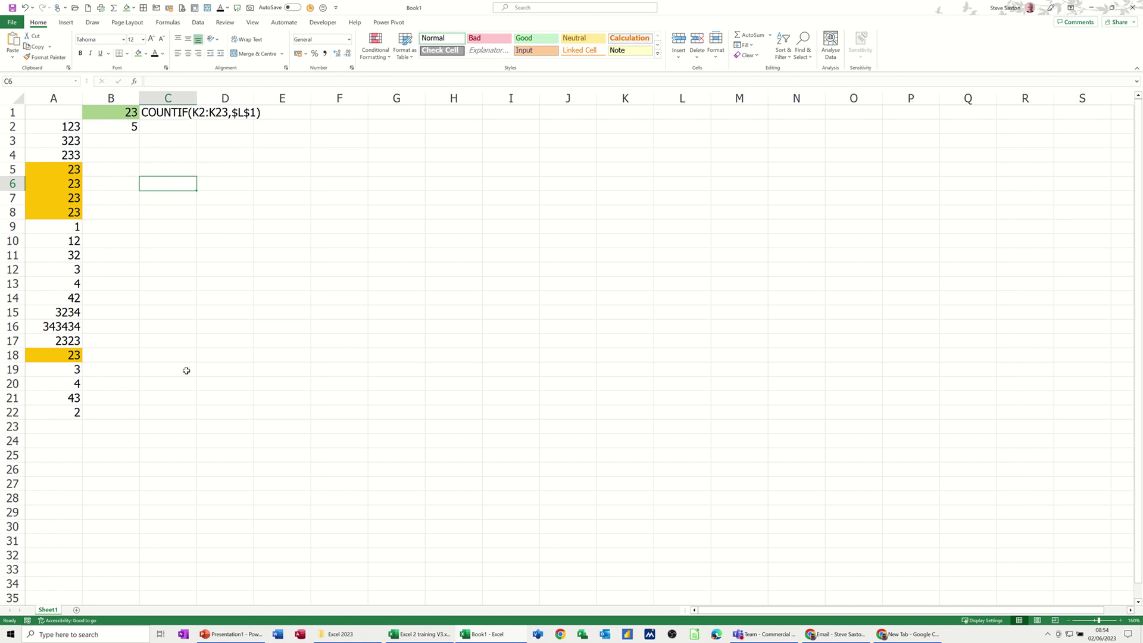
Try 4 as the B1 lookup value, then restore it to 23.
left_click(109, 111)
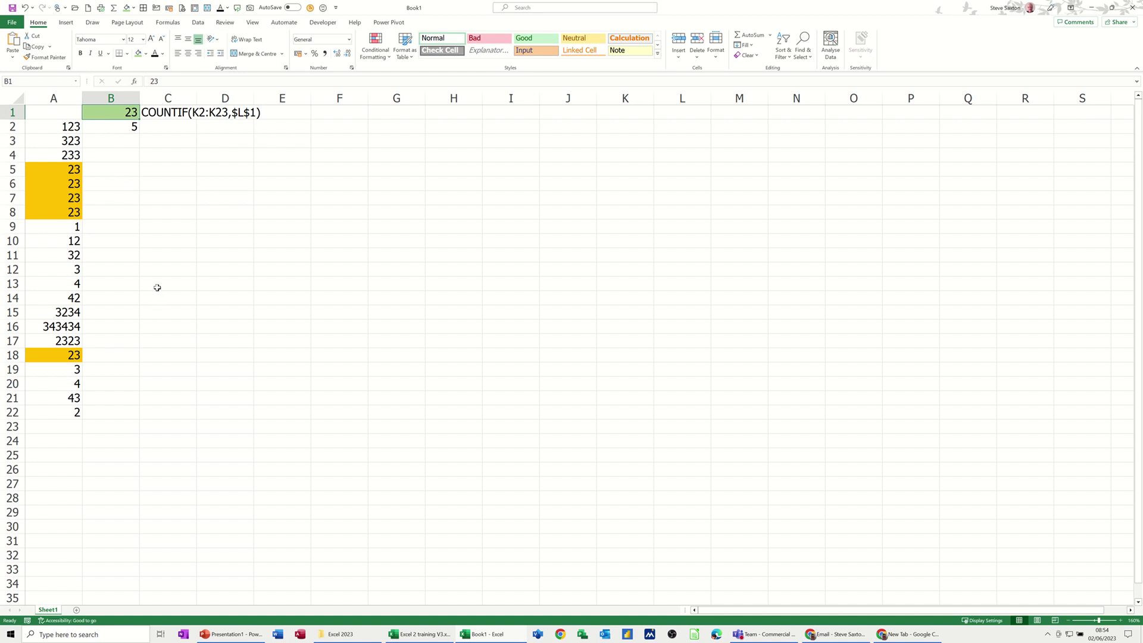
type("4")
left_click(133, 171)
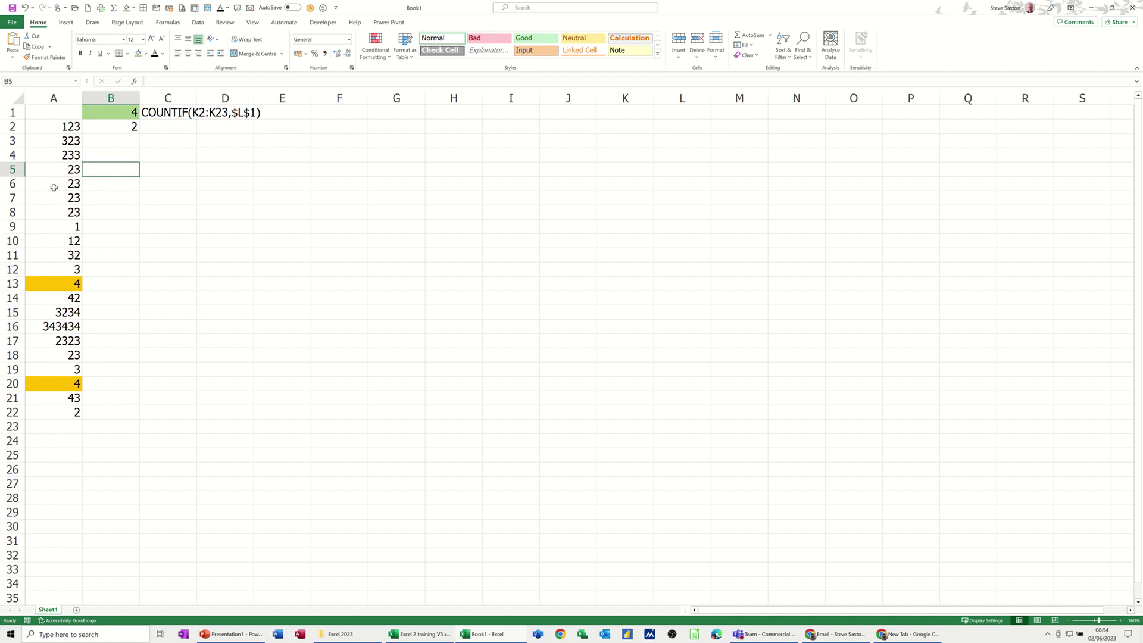
left_click(120, 112)
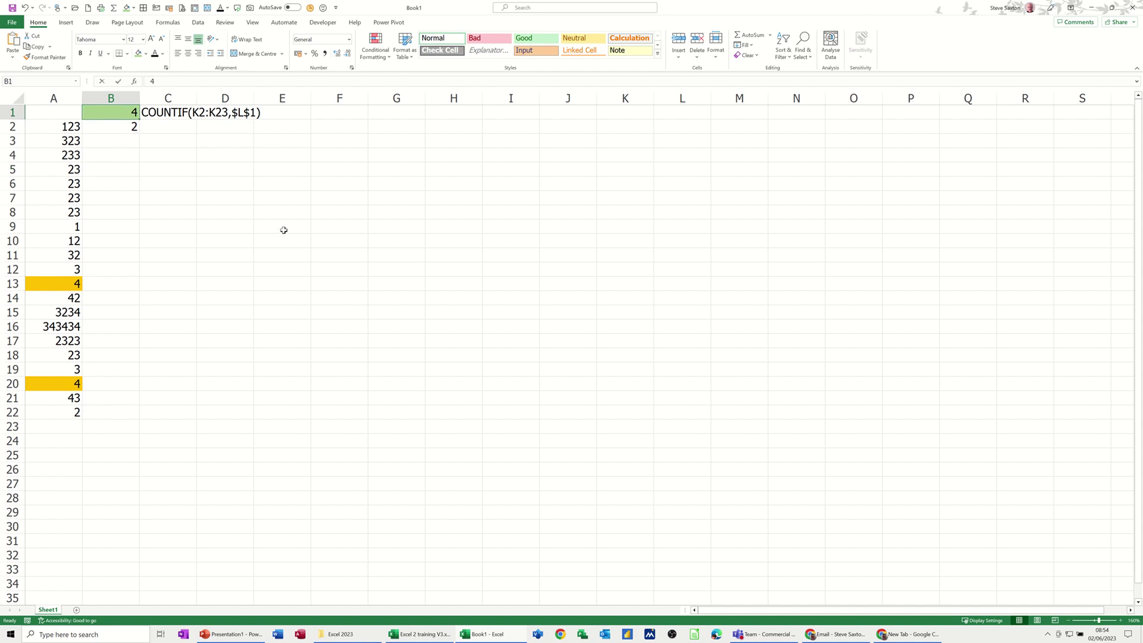
type("23")
key("Return")
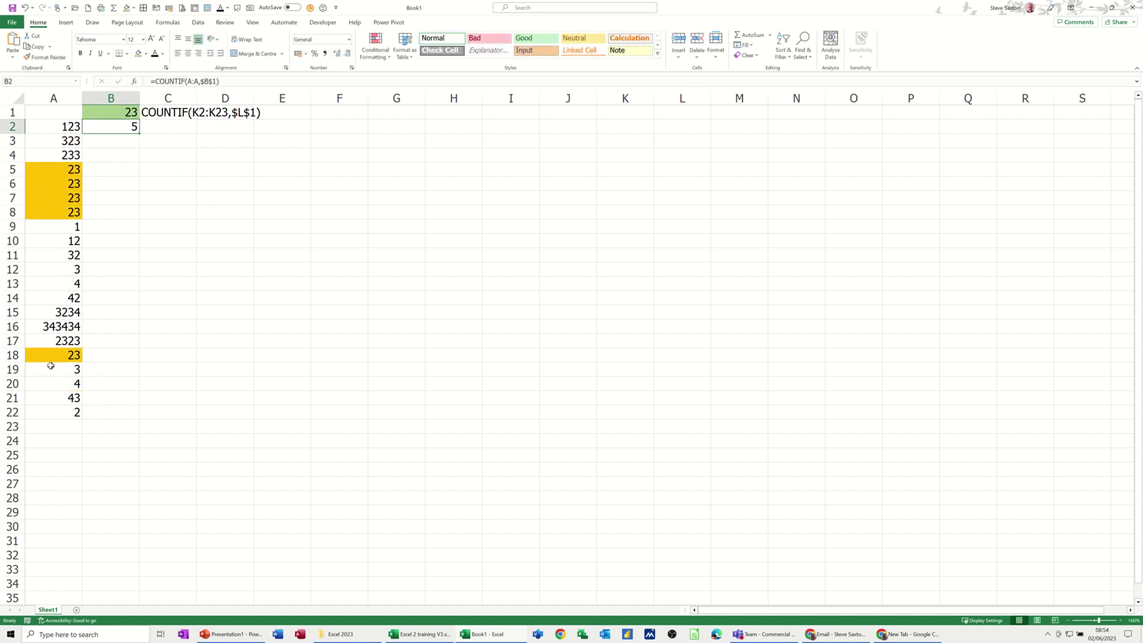
Paste A2:A22 as values only into F2:F22 and fill G1 green.
left_click_drag(64, 127, 60, 415)
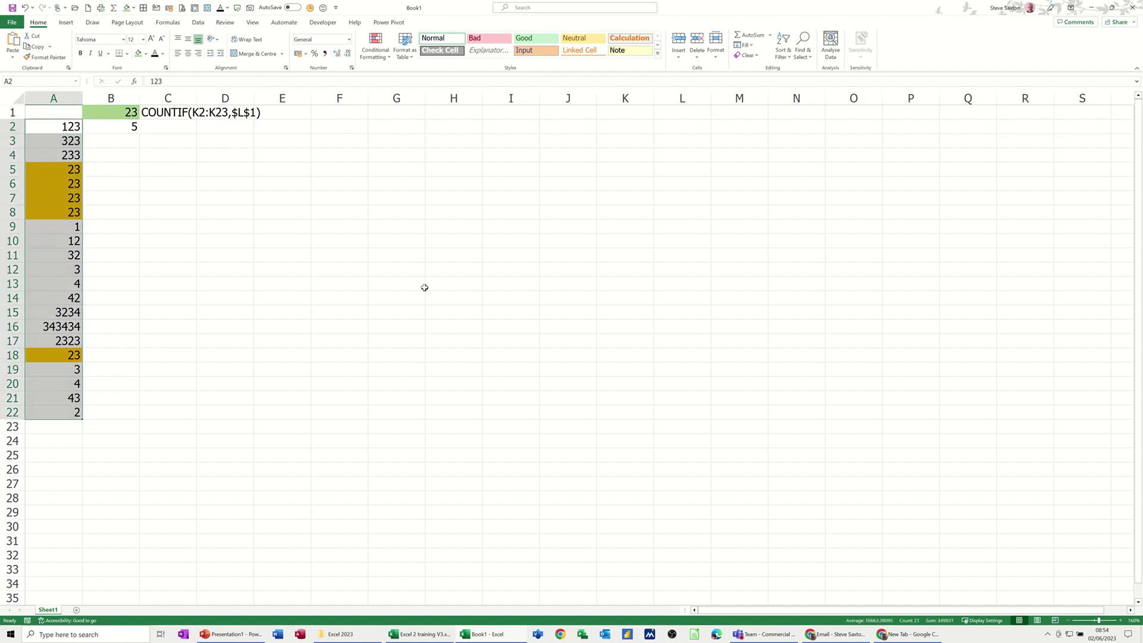
key("ctrl+c")
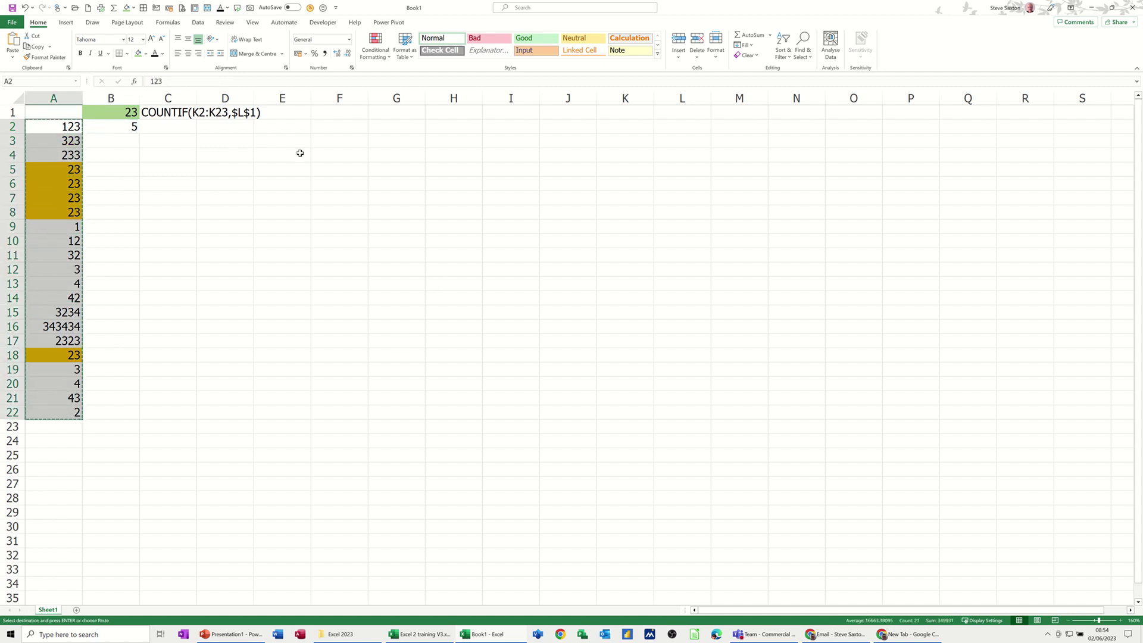
left_click(322, 128)
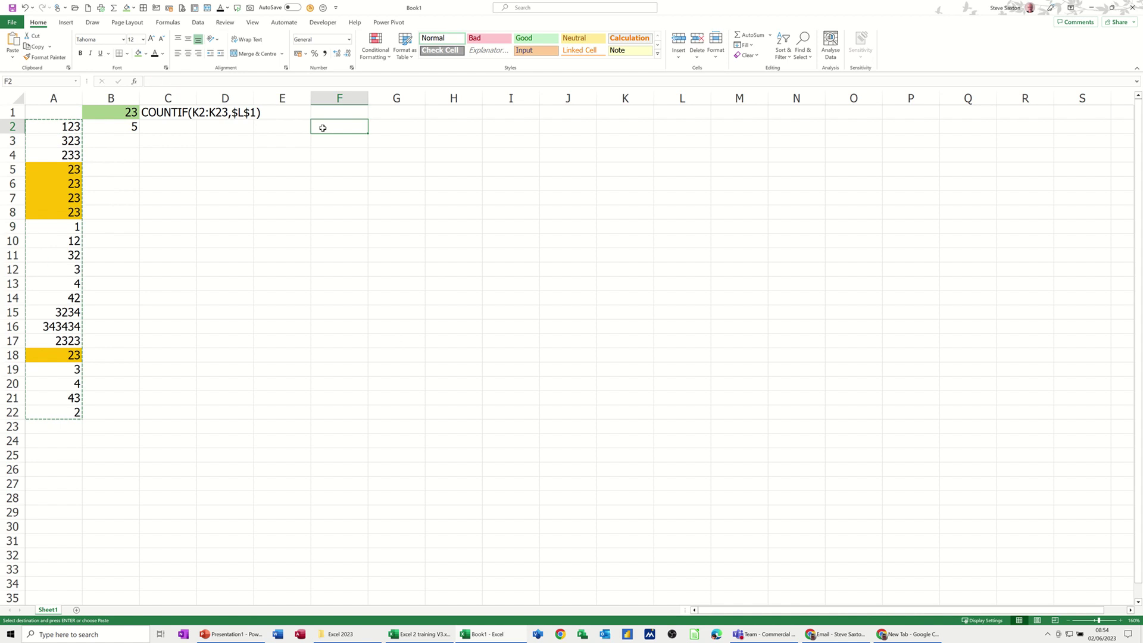
left_click(12, 57)
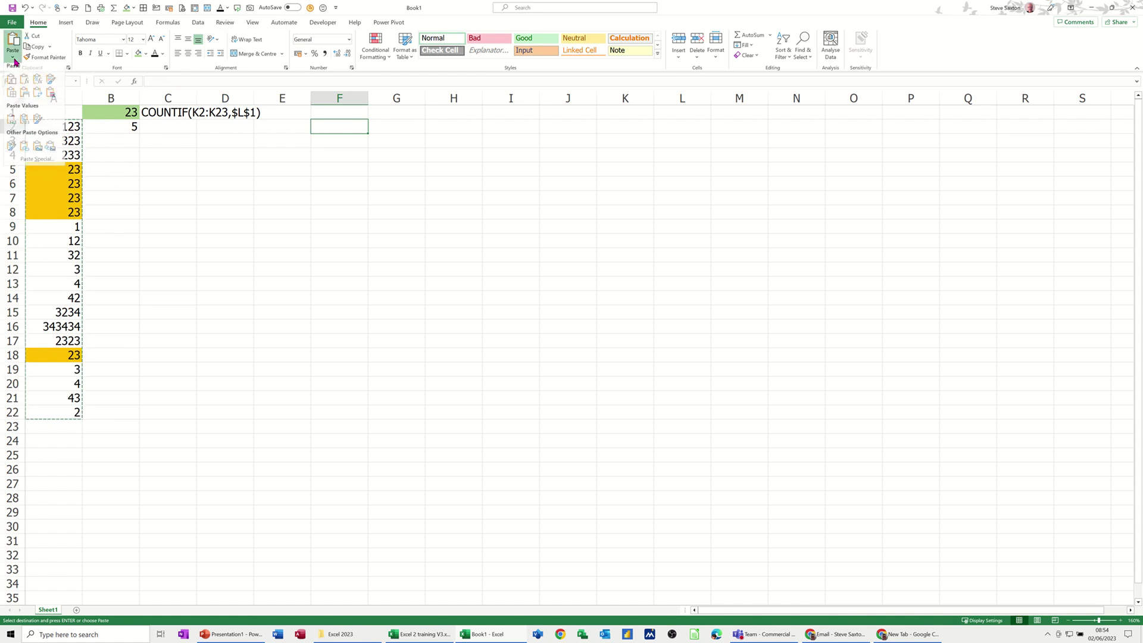
left_click(11, 125)
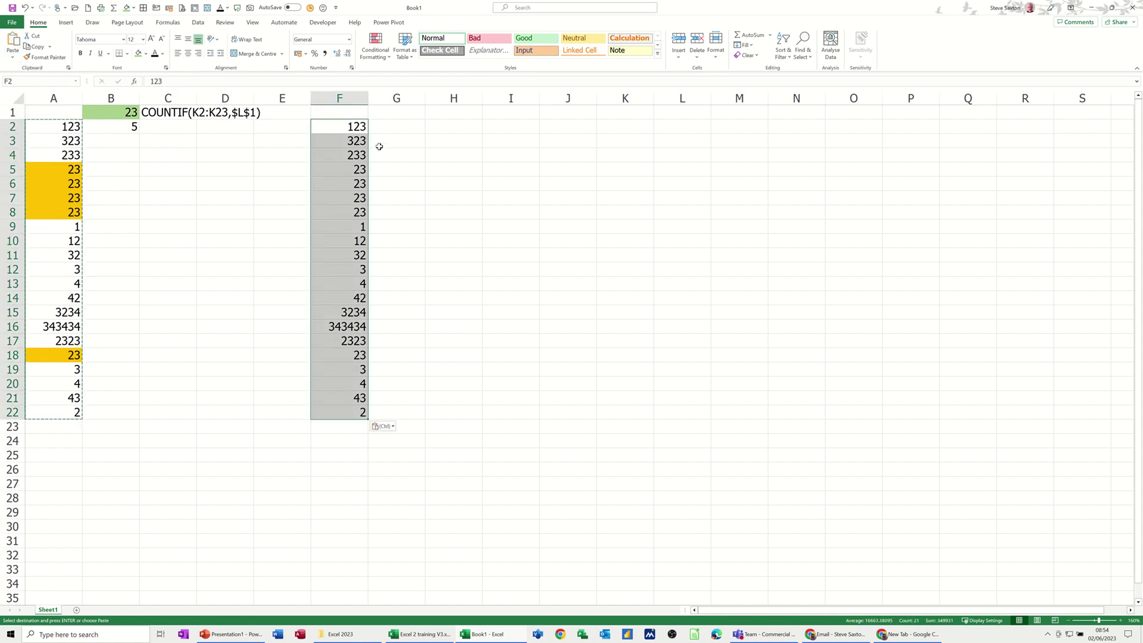
left_click(399, 112)
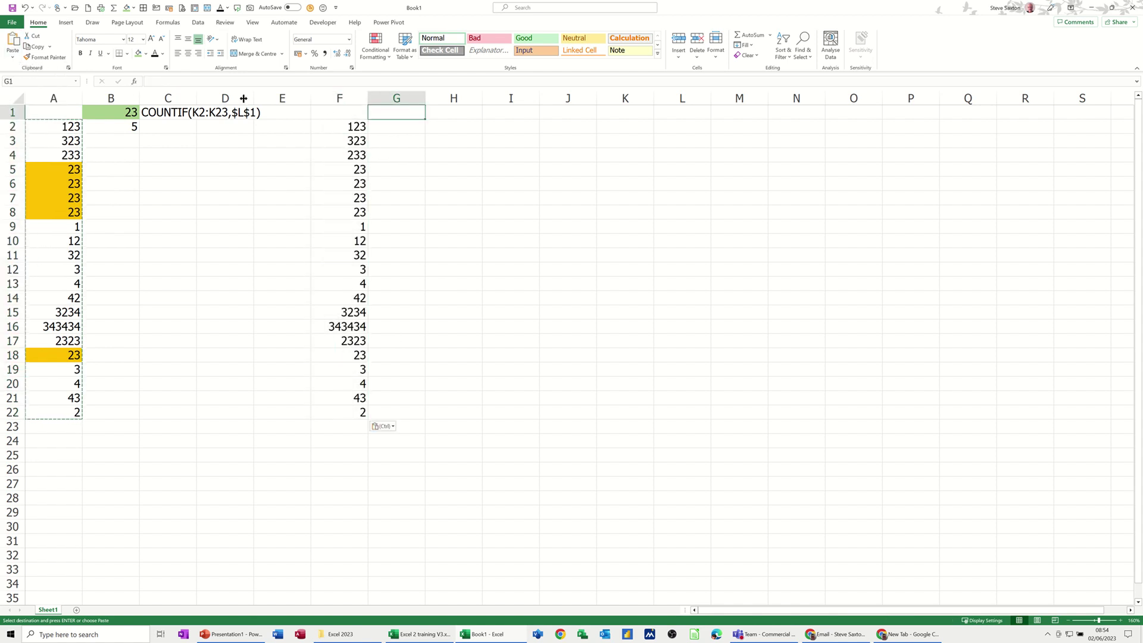
left_click(139, 55)
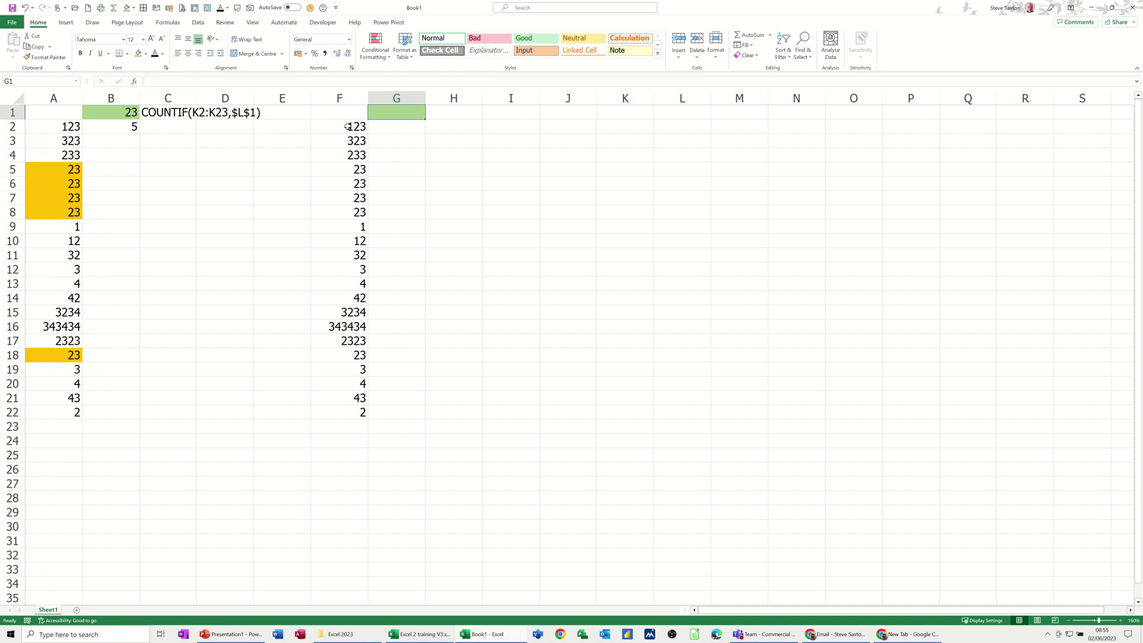
For F2:F22, start a new 'Format only cells that contain' rule using 'equal to'.
left_click_drag(347, 126, 342, 409)
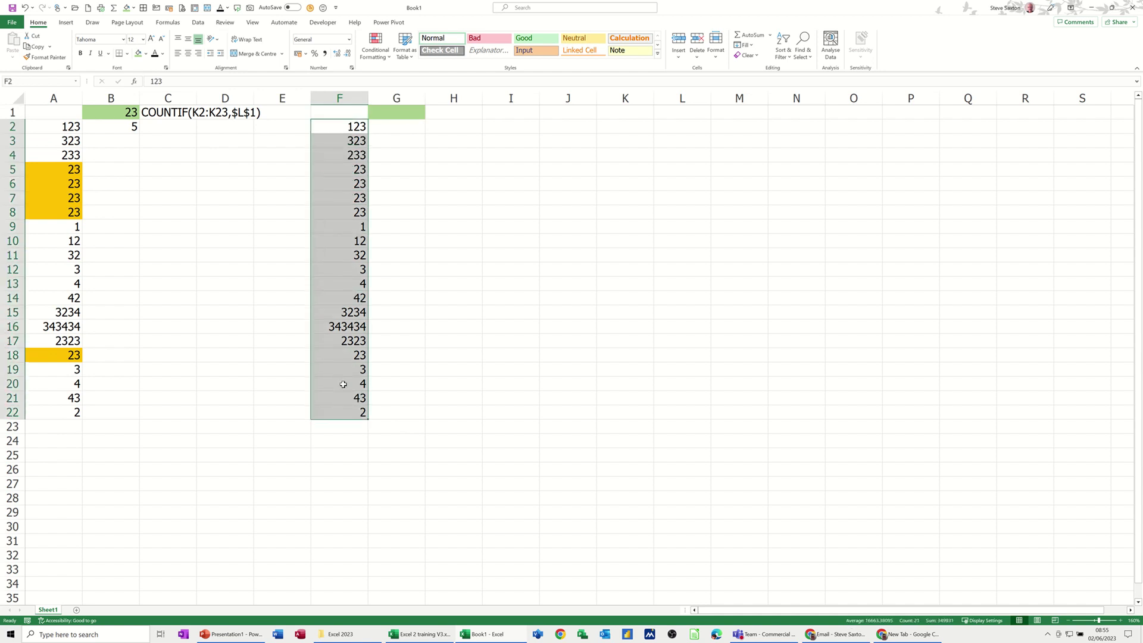
left_click(375, 48)
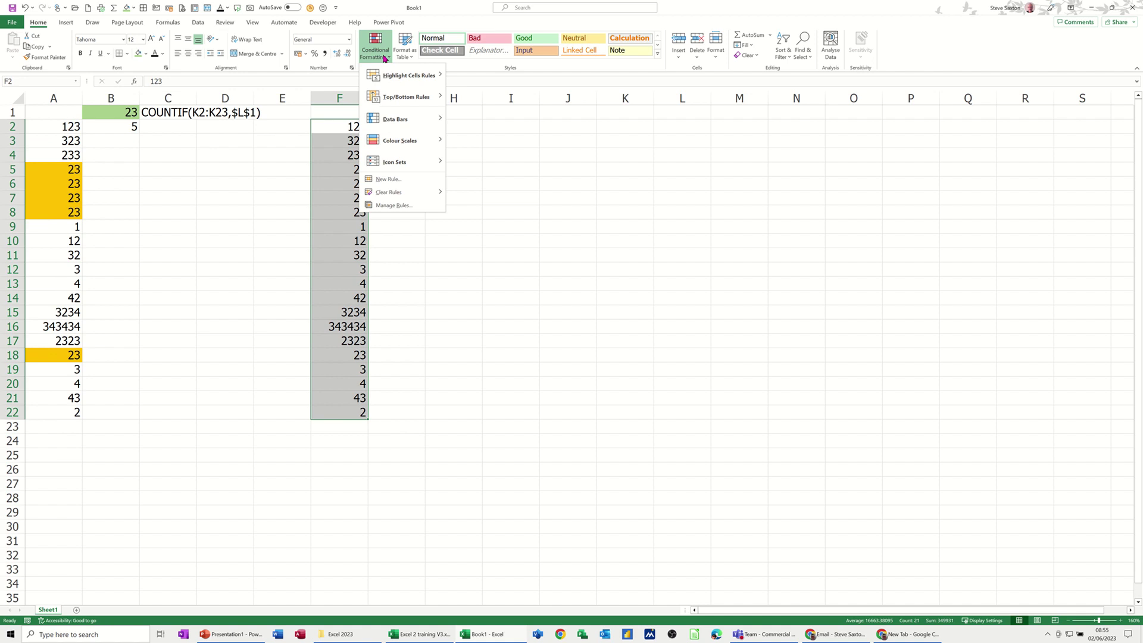
left_click(395, 206)
left_click_drag(395, 162, 642, 156)
left_click(459, 180)
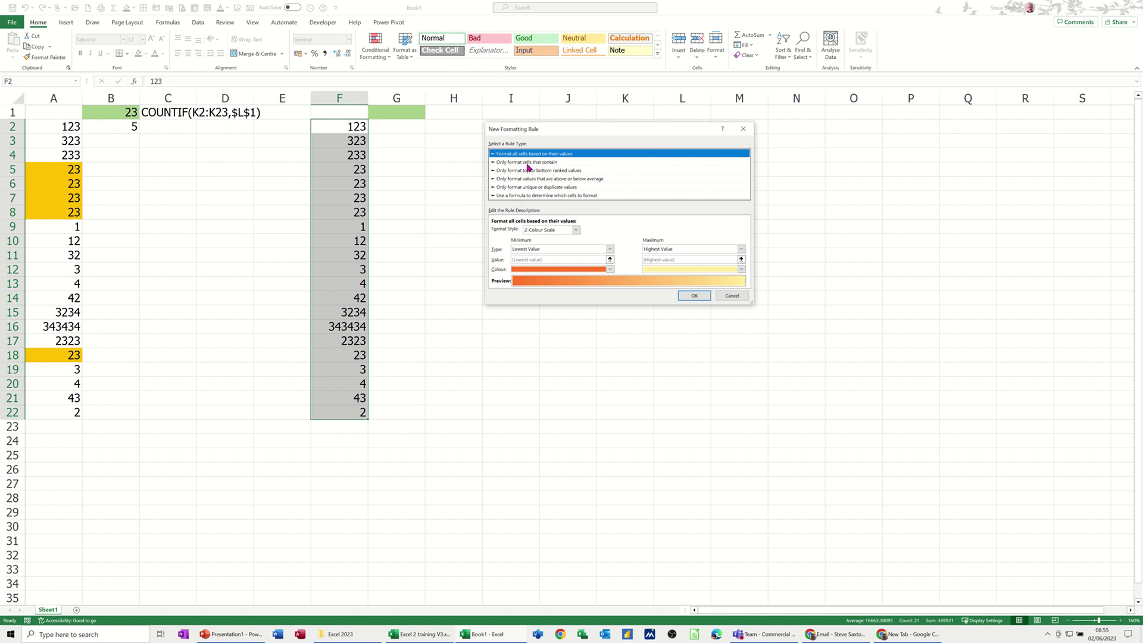
left_click(526, 163)
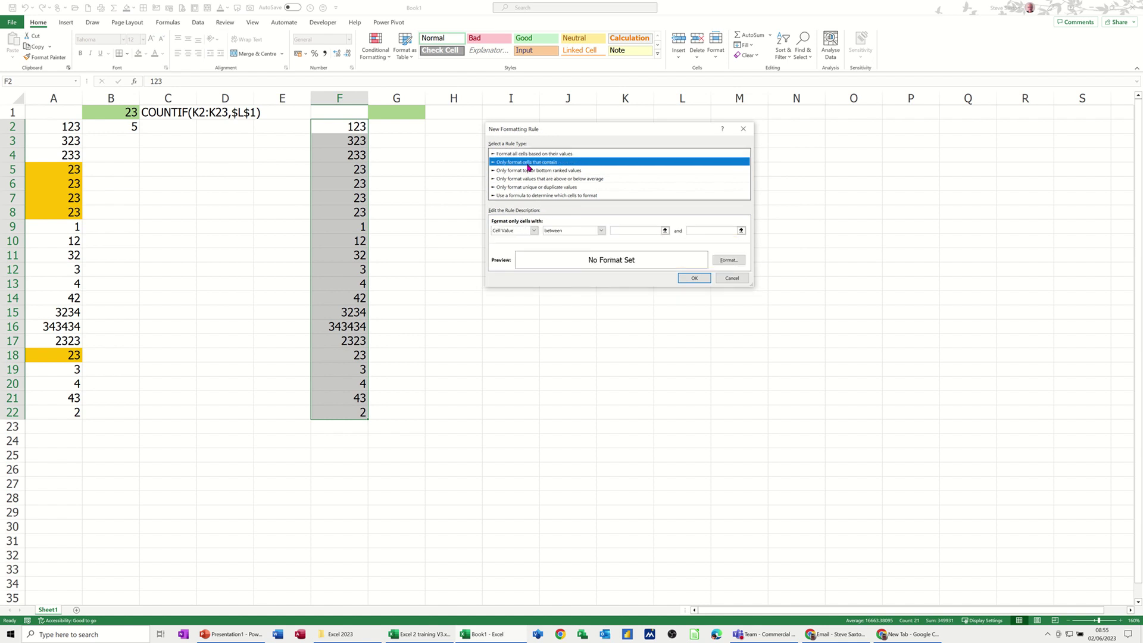
left_click(601, 231)
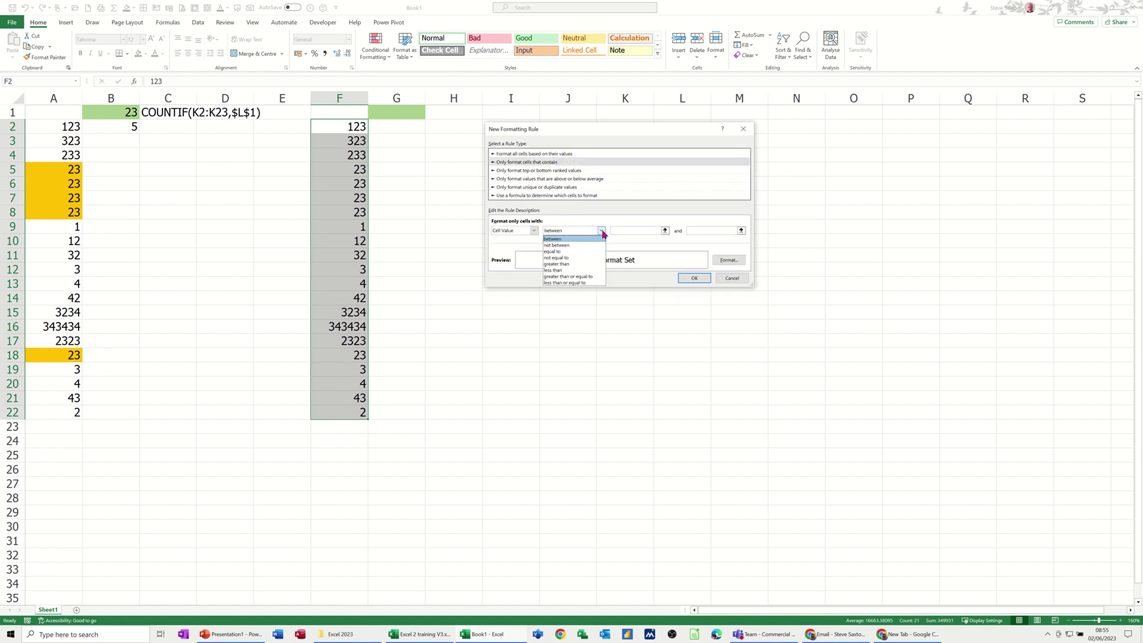
left_click(570, 251)
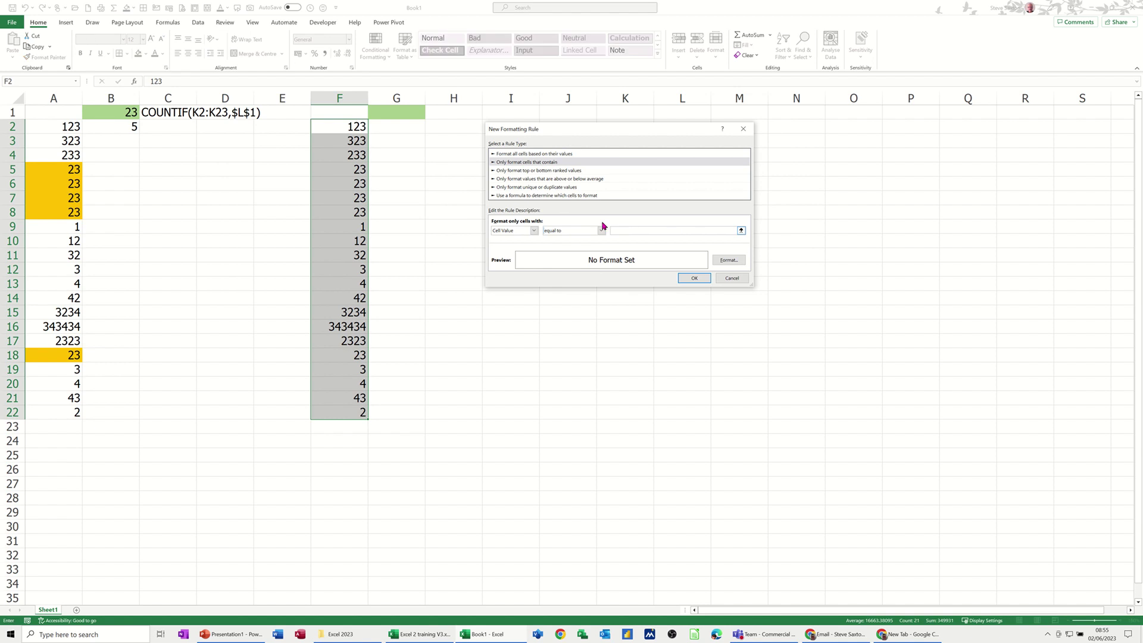
Make the rule match =$G$1 with an amber fill, and apply it.
left_click(396, 111)
left_click(725, 262)
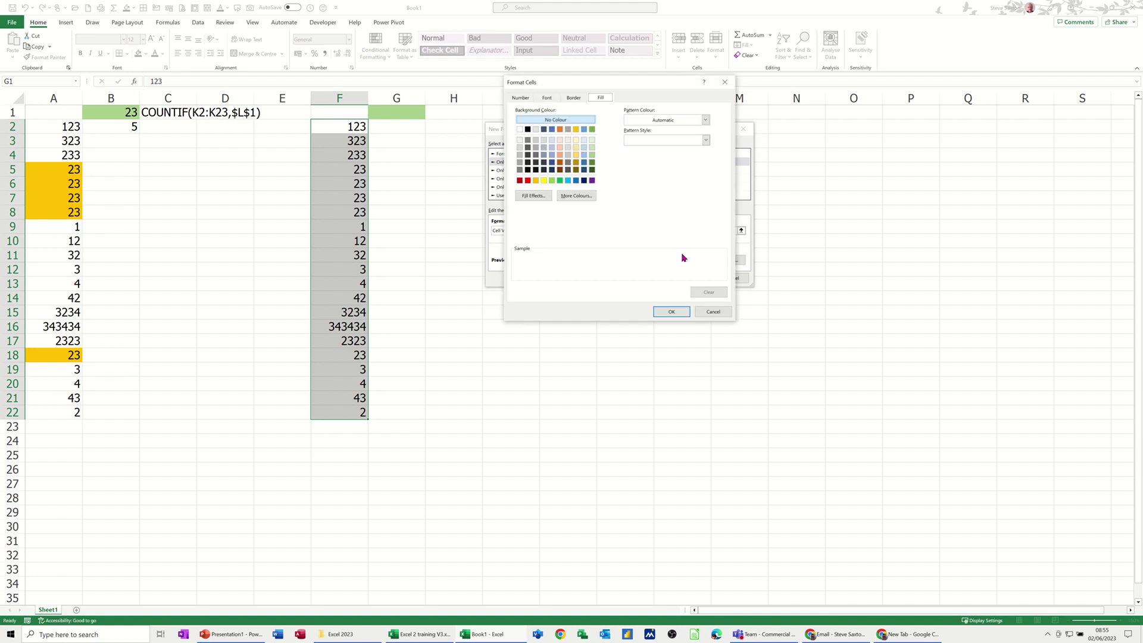
left_click(537, 181)
left_click(662, 313)
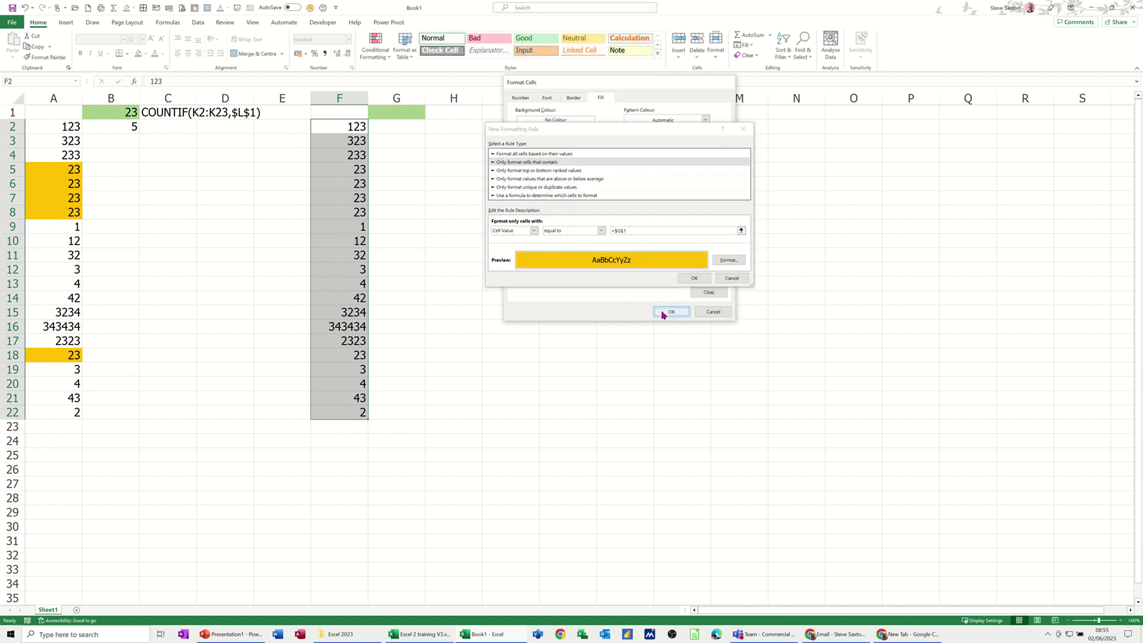
left_click(691, 278)
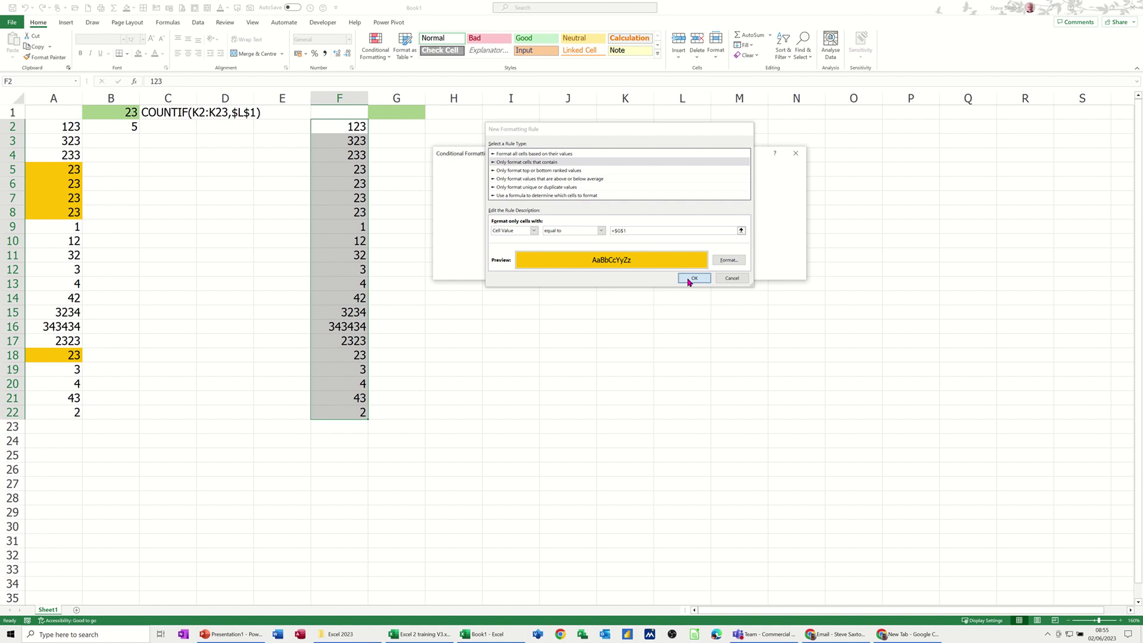
left_click(702, 273)
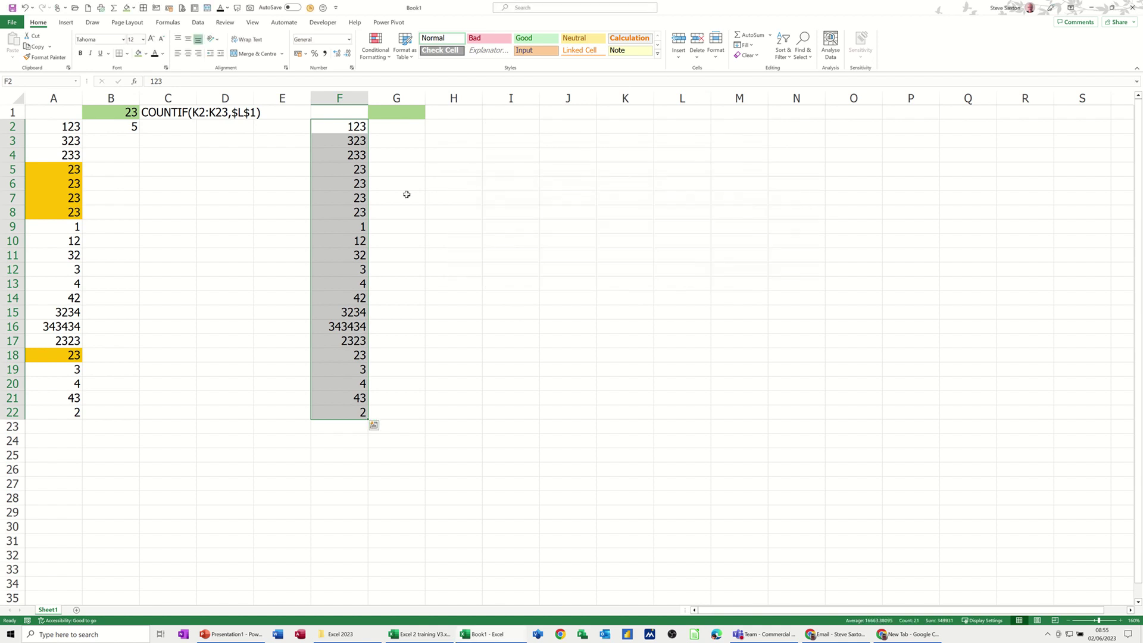
Enter 23 in G1 so column F's 23s turn amber, then select G2.
left_click(387, 113)
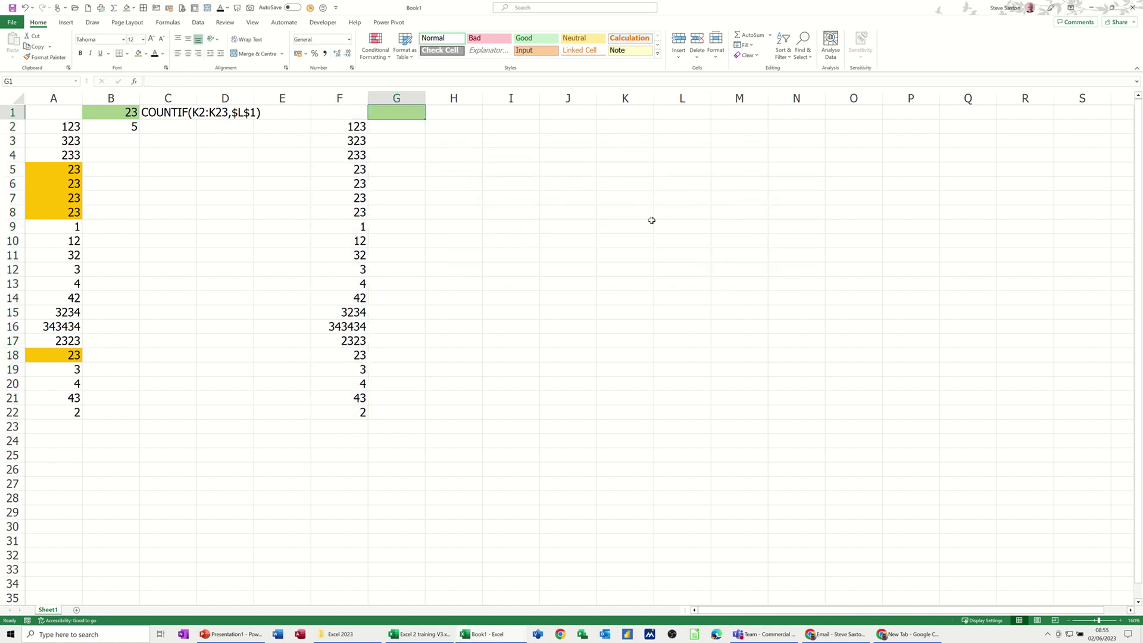
type("23")
key("Return")
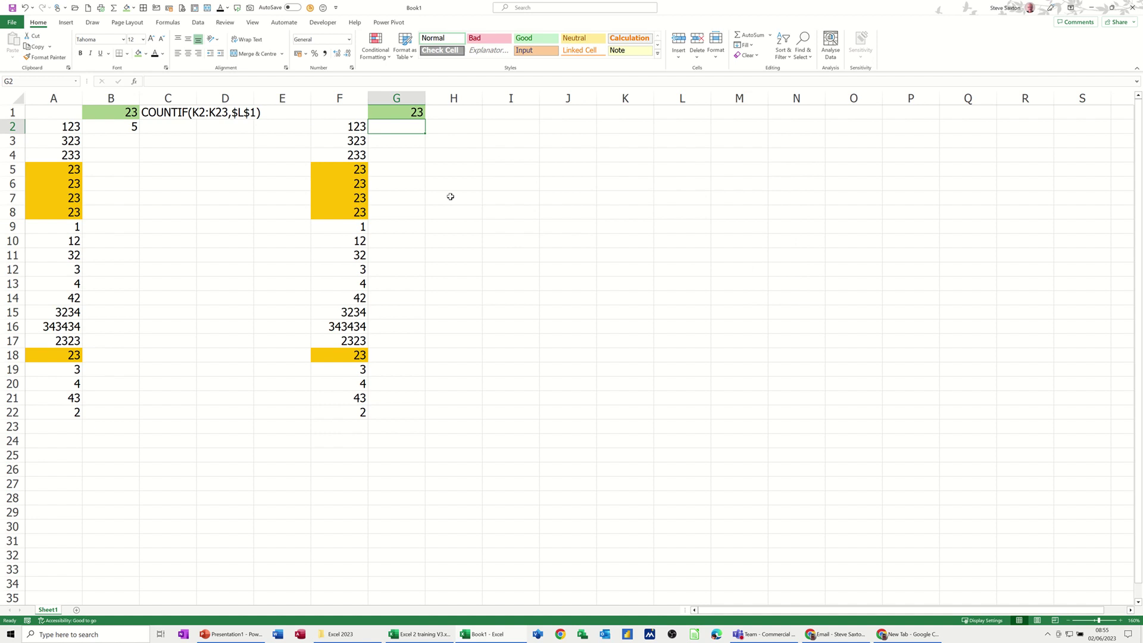
left_click(411, 112)
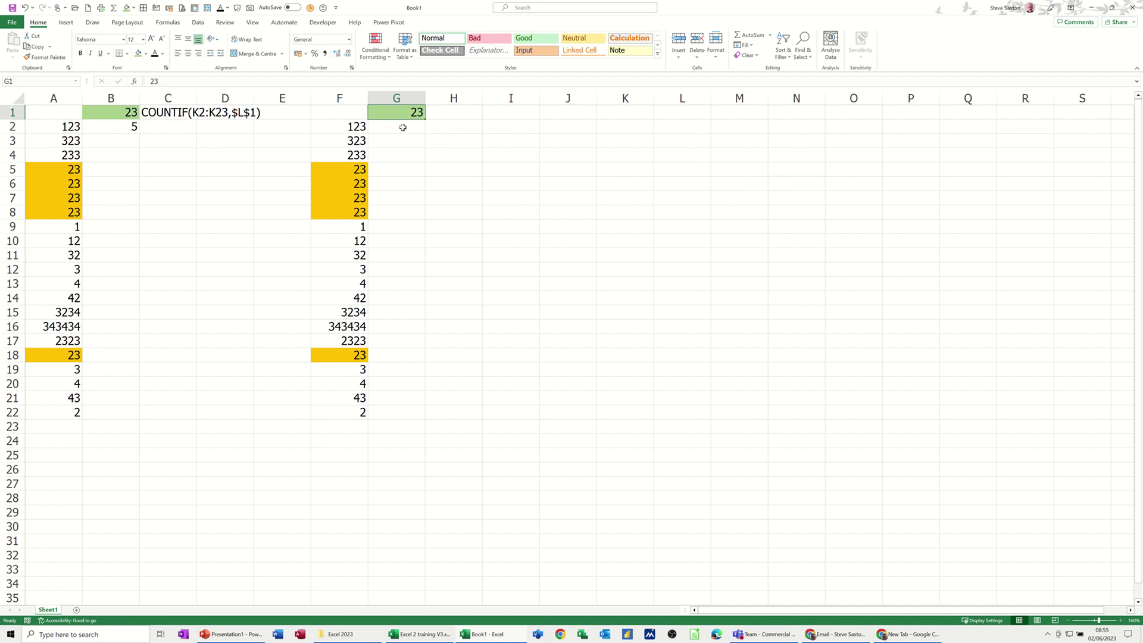
left_click(401, 126)
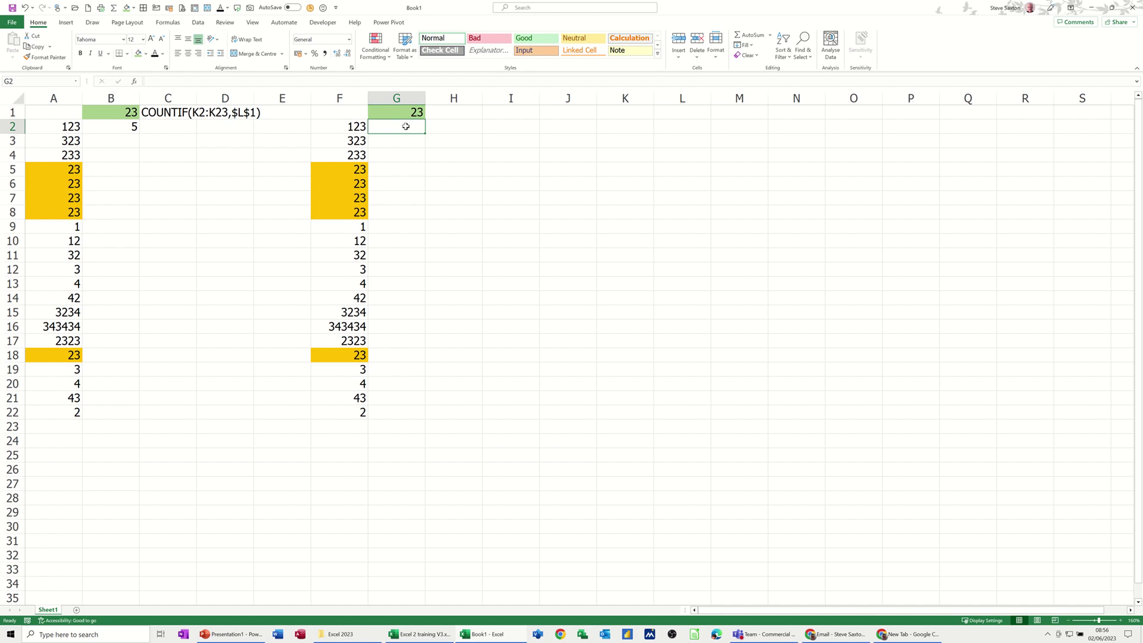
Enter =COUNTIF(F:F,G1) in G2, returning 5.
type("=")
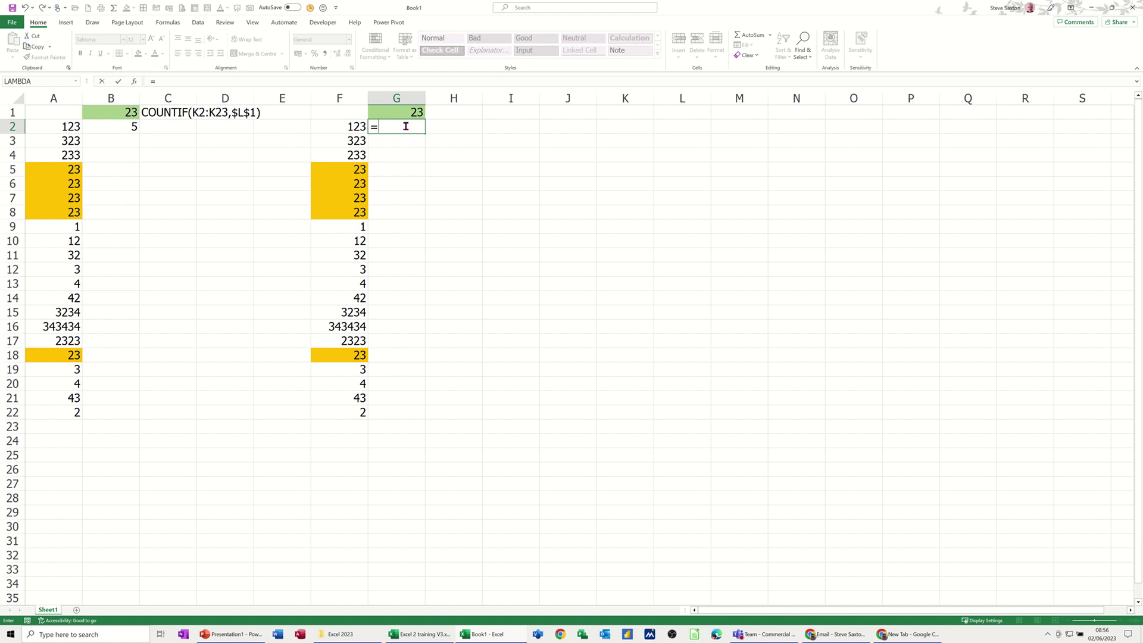
type("countif")
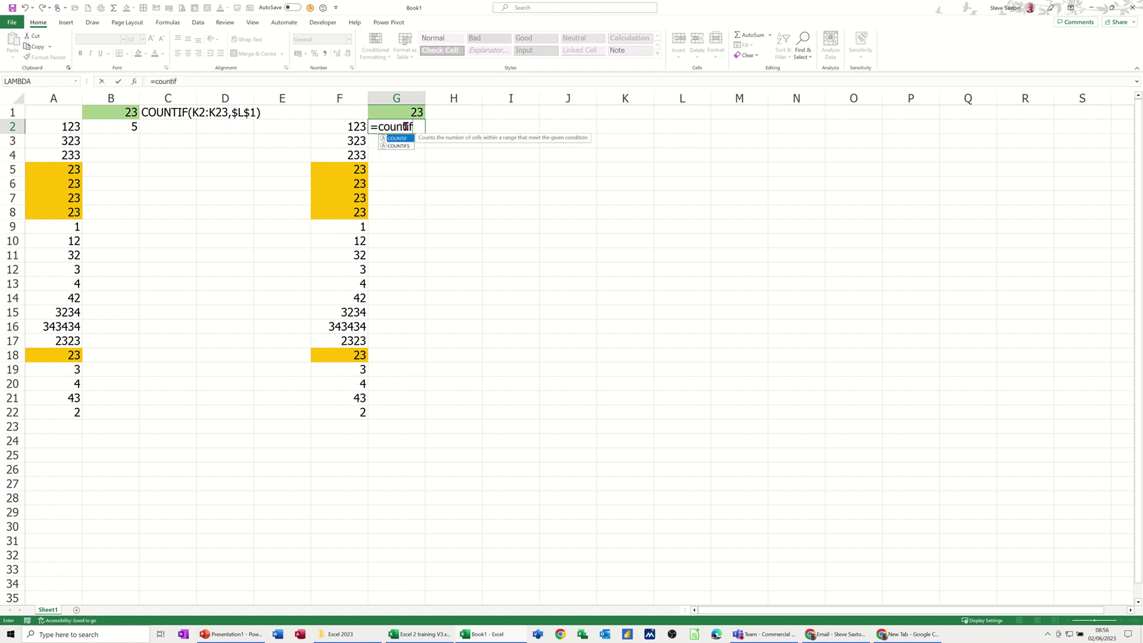
type("(")
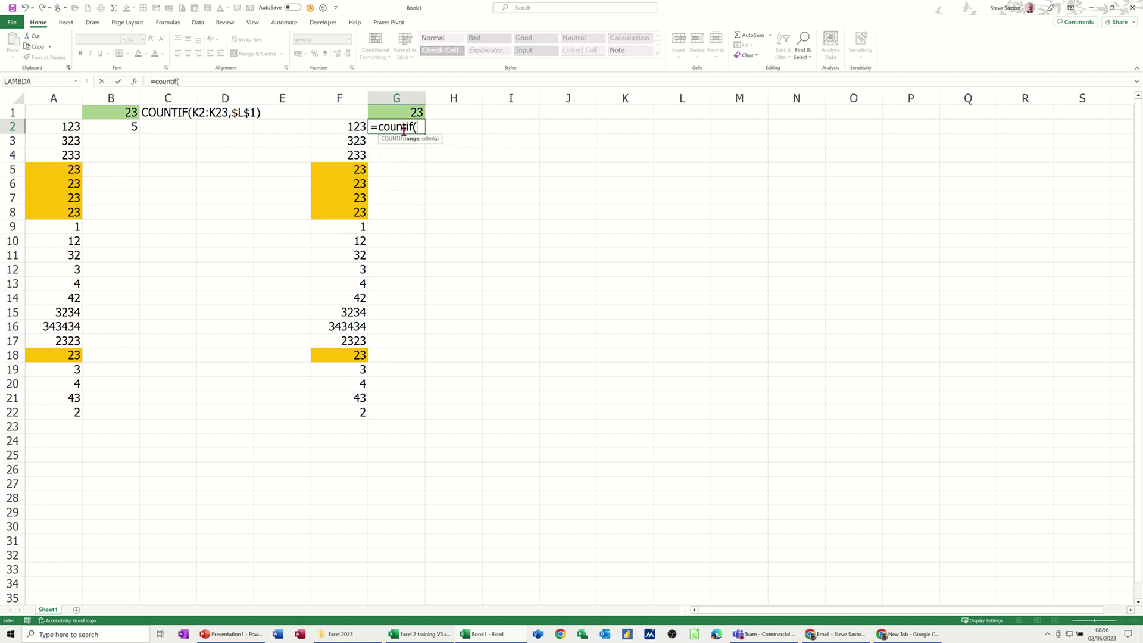
left_click(341, 99)
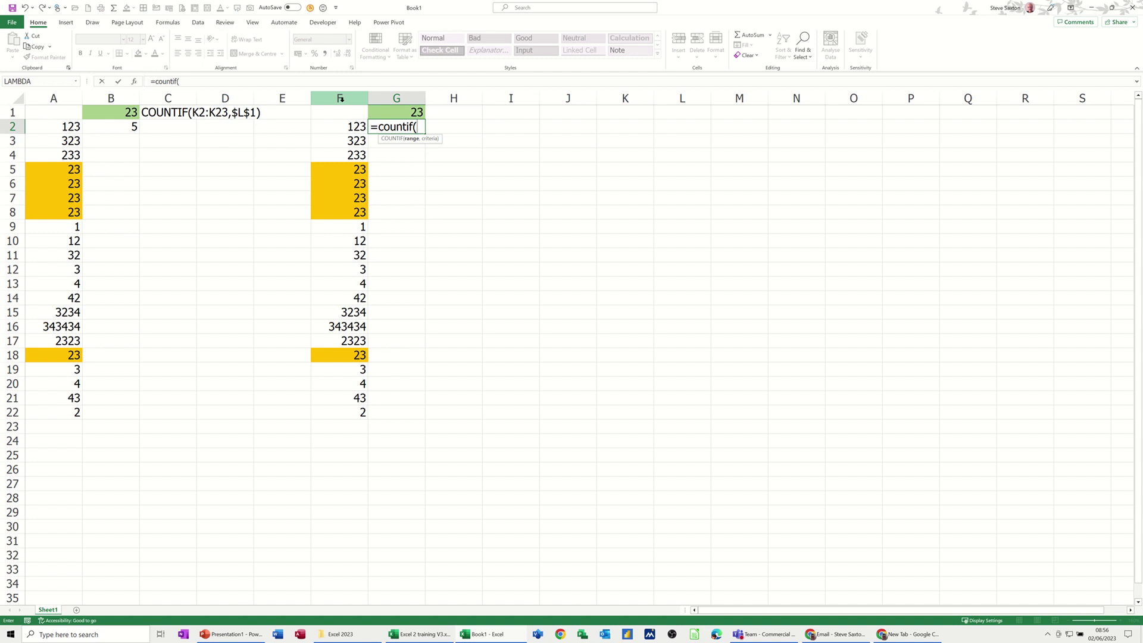
left_click(341, 98)
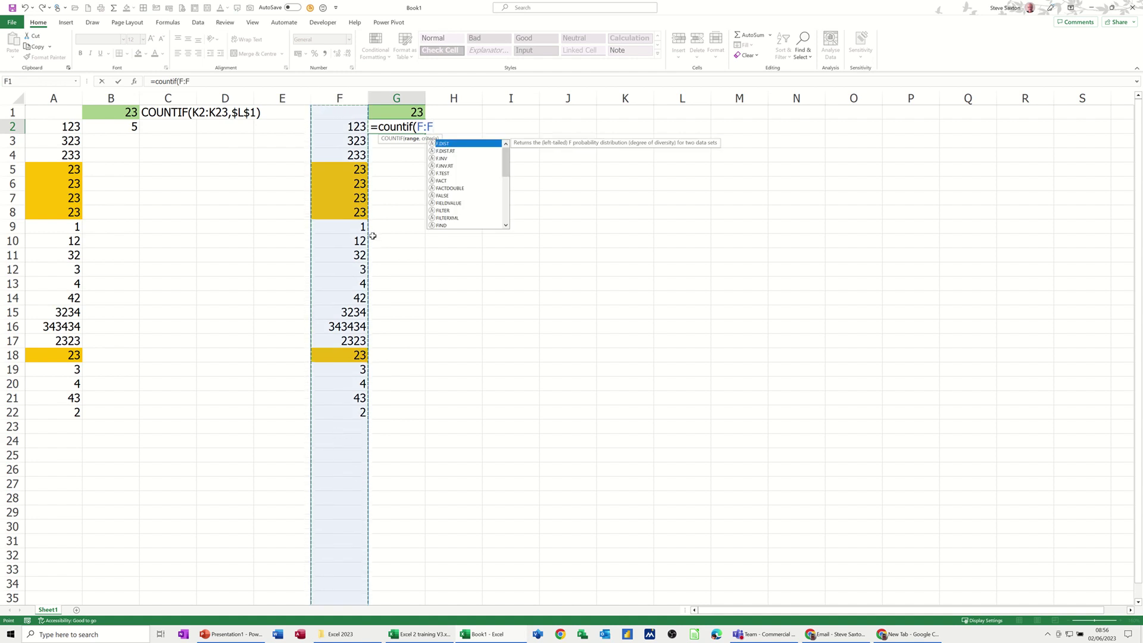
type(",")
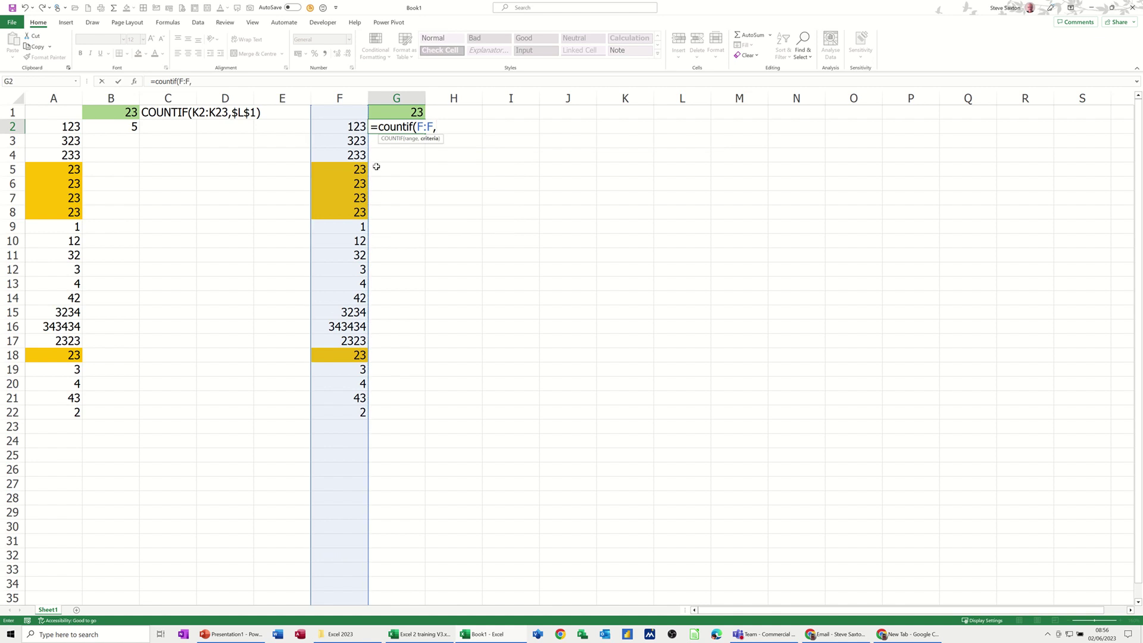
left_click(393, 113)
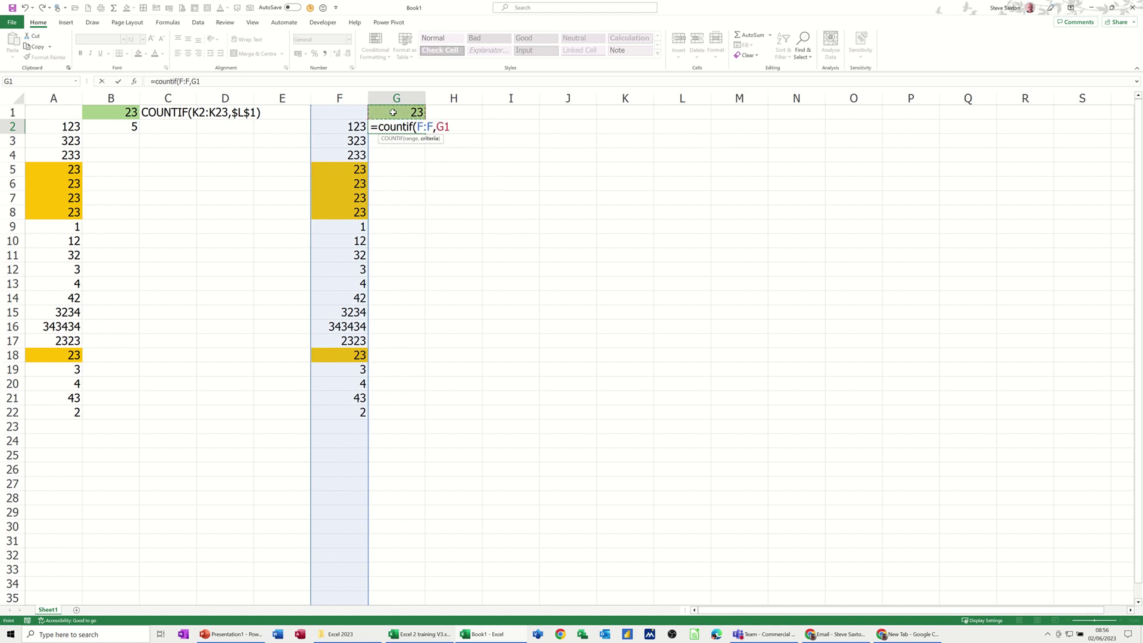
type(")")
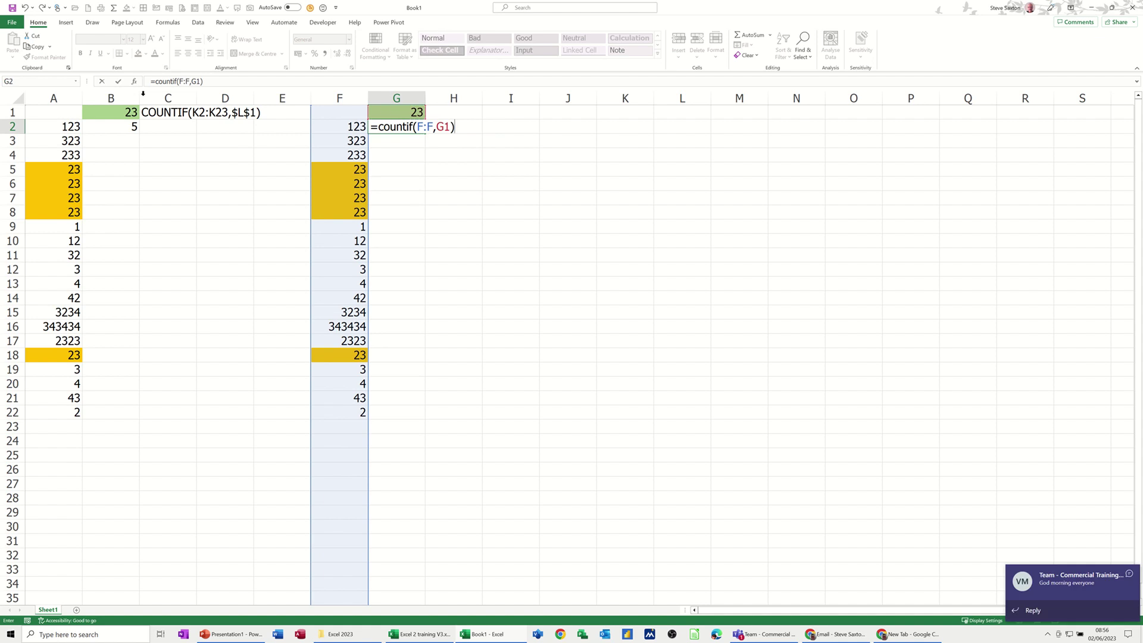
left_click(119, 83)
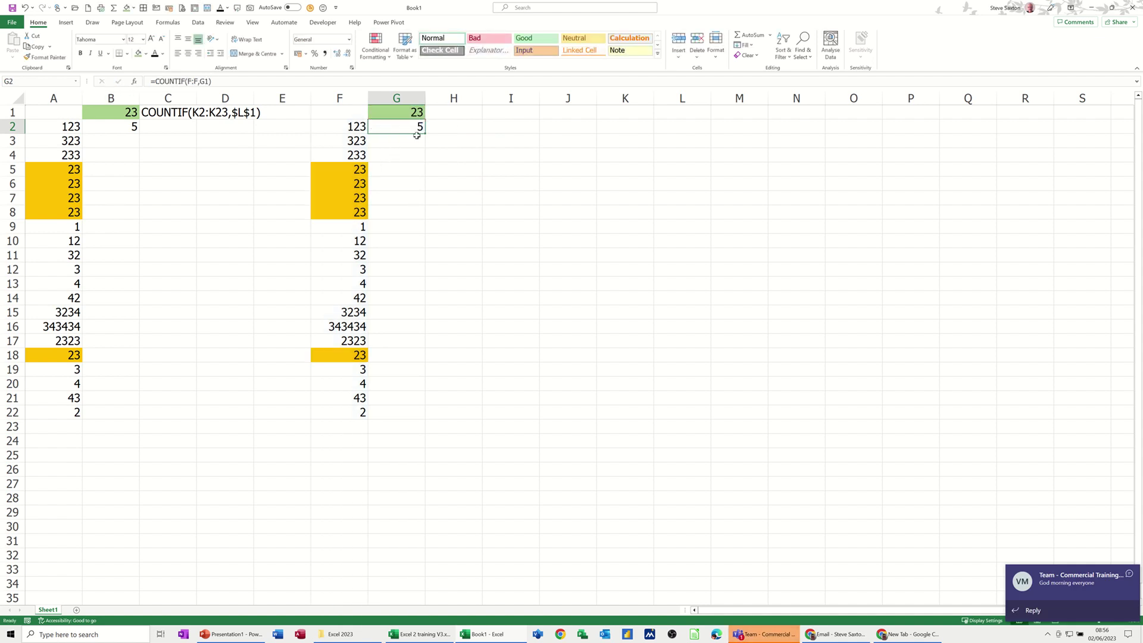
Enter 23 in F23 and F24, then check that G2 now counts 7.
left_click(345, 428)
type("23")
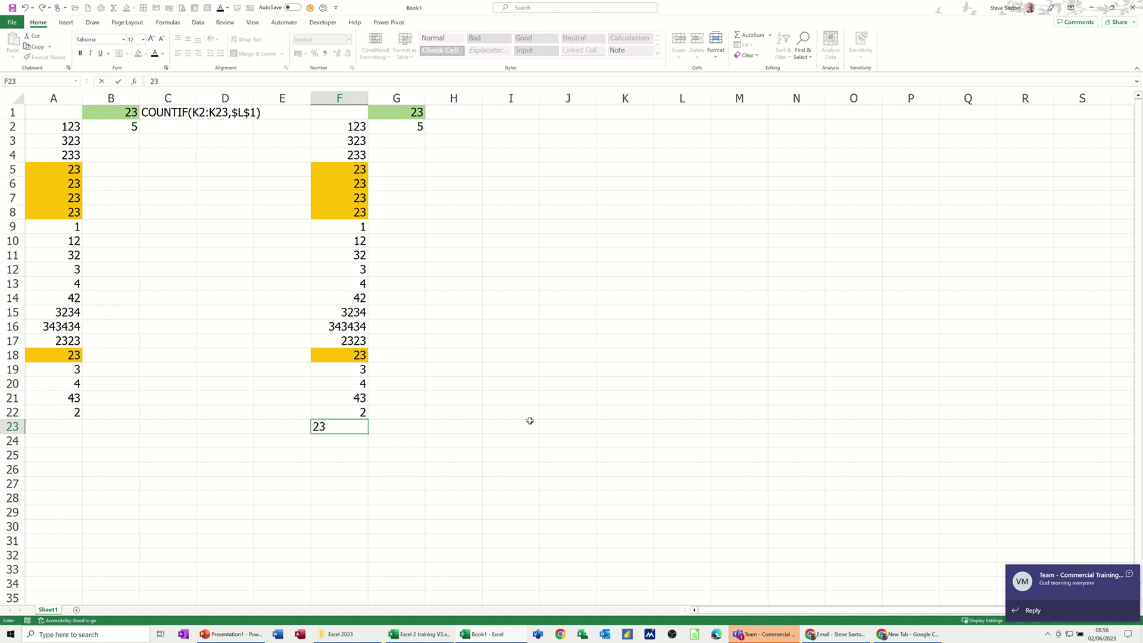
key("Return")
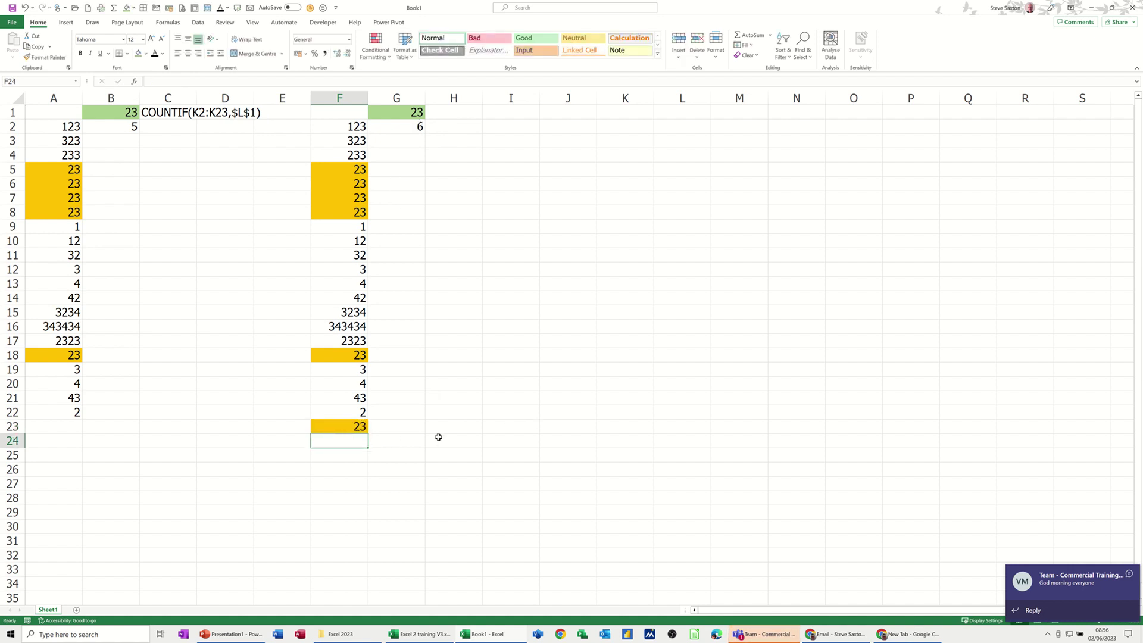
type("23")
key("Return")
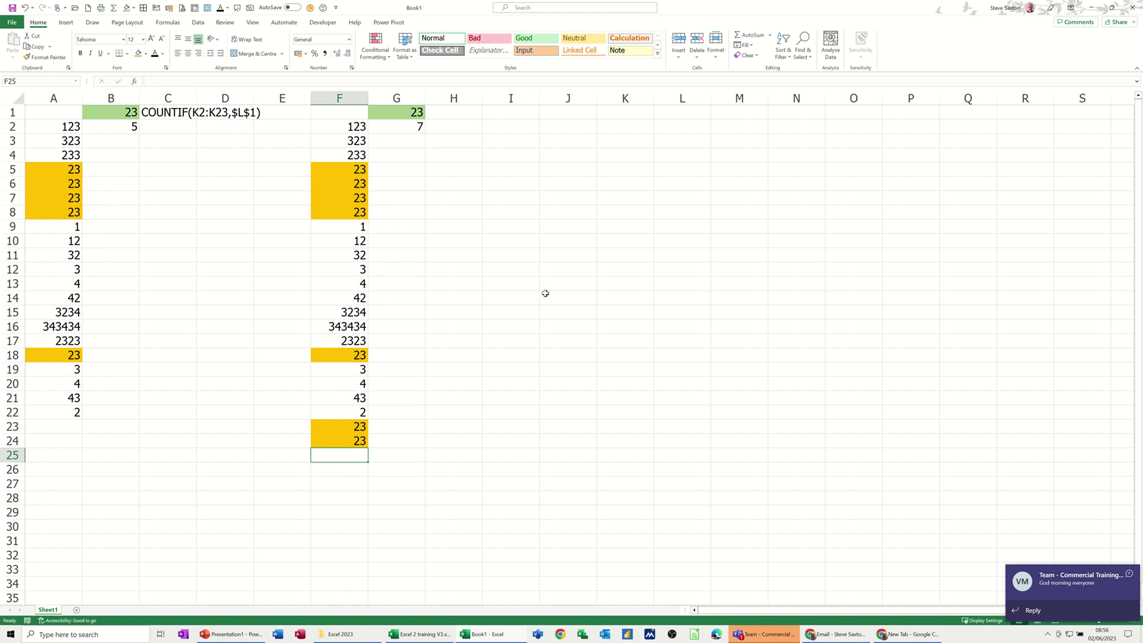
left_click(396, 126)
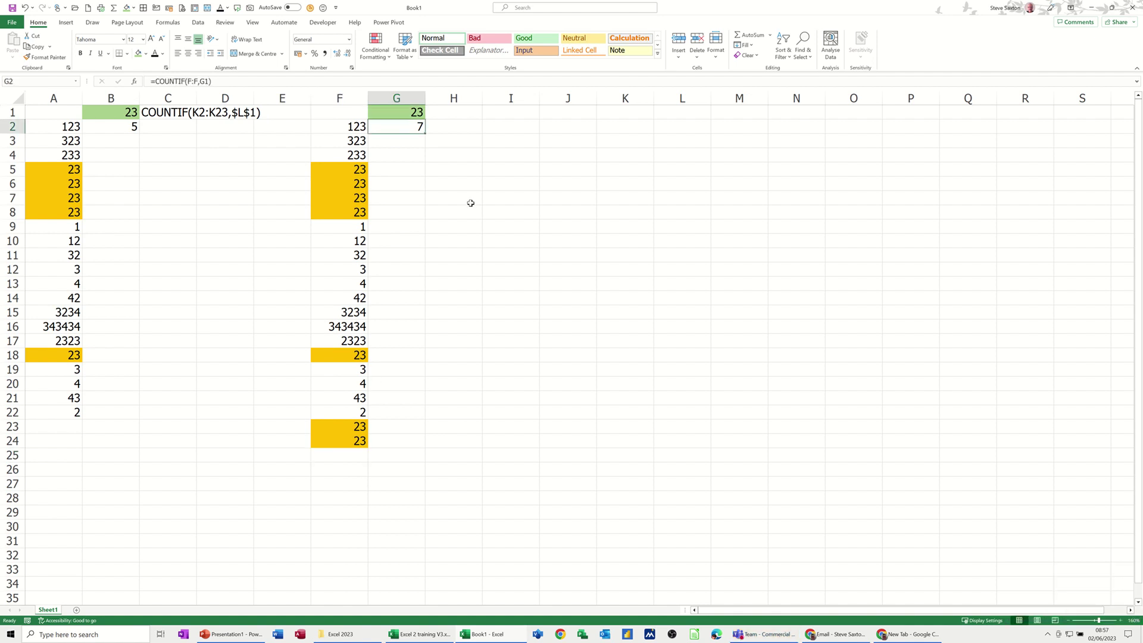
Enter =COUNTIF(F:F,F2) in H2, returning 1.
left_click(455, 128)
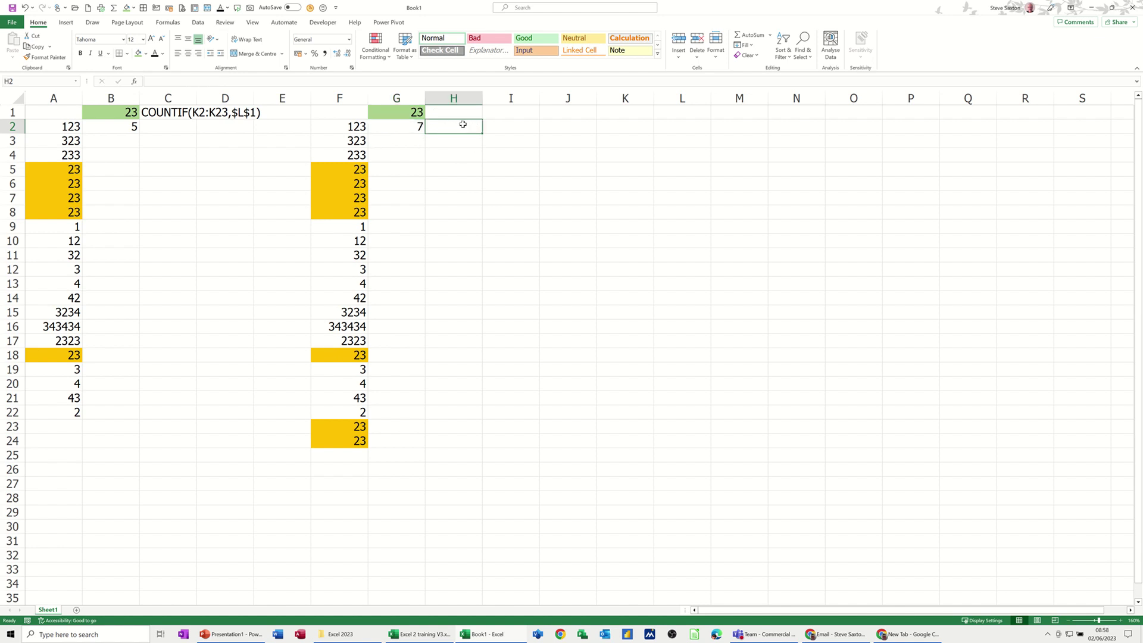
type("=")
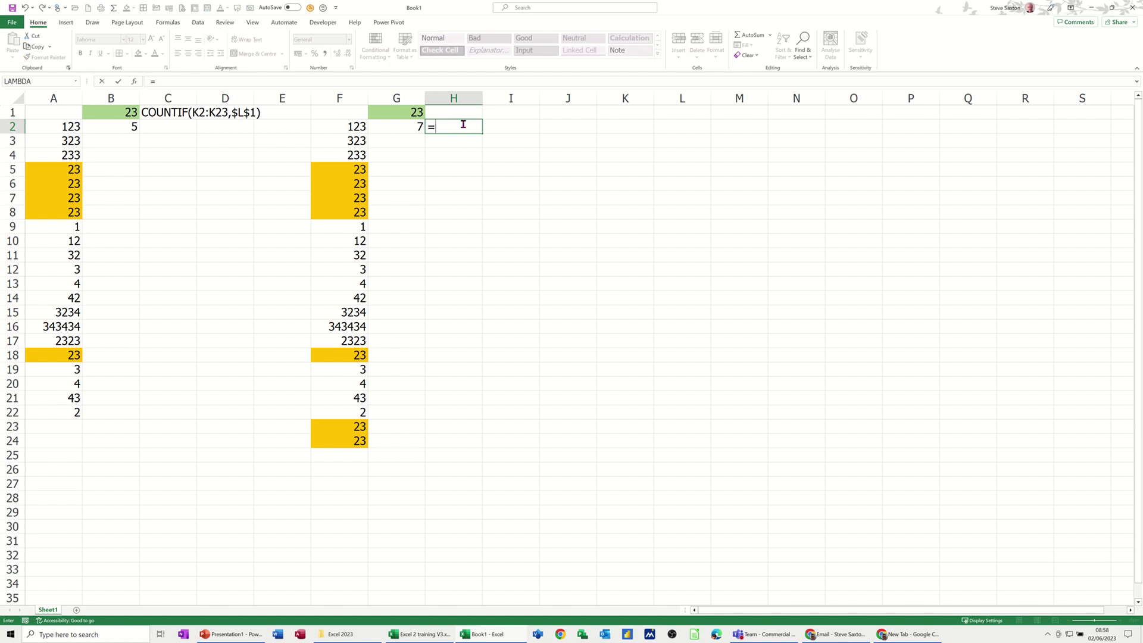
type("countif")
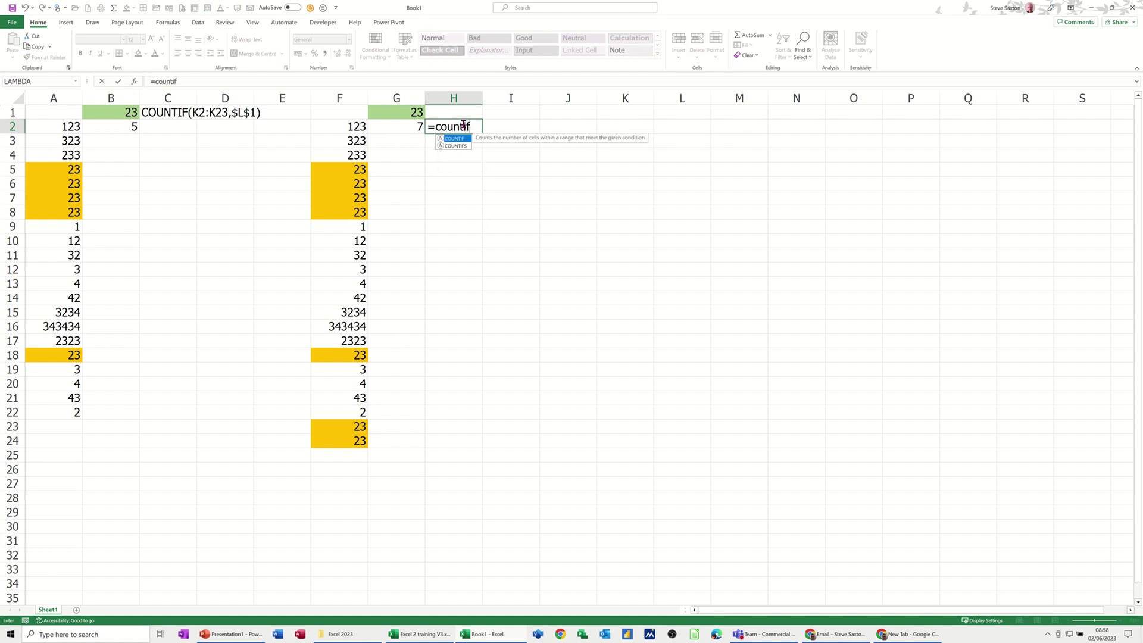
type("(")
left_click(352, 96)
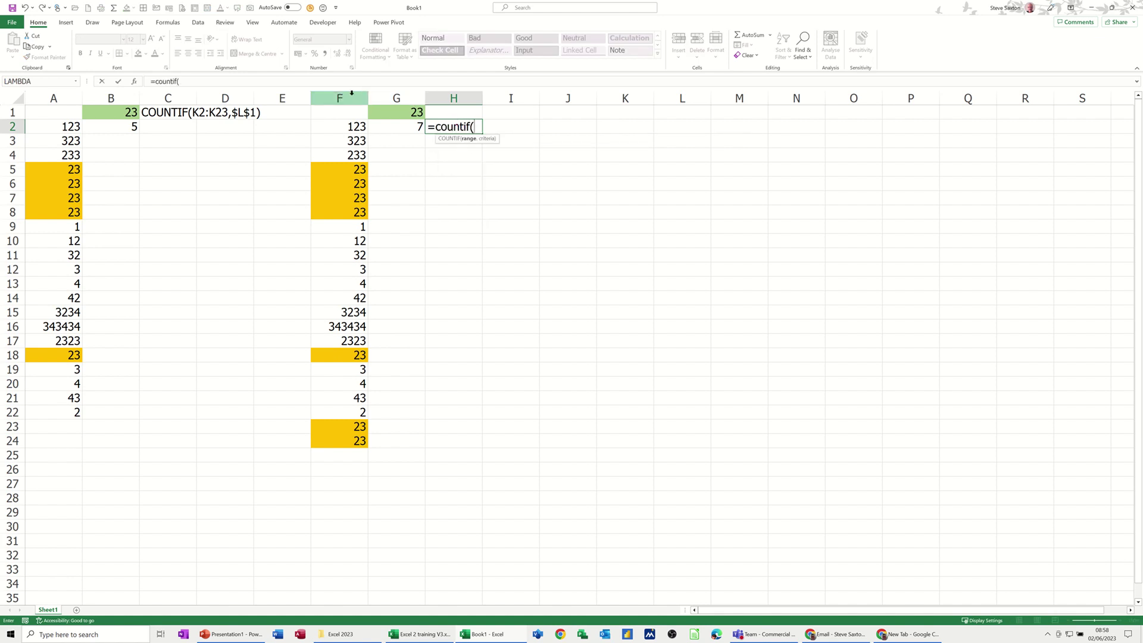
left_click(346, 97)
type(",")
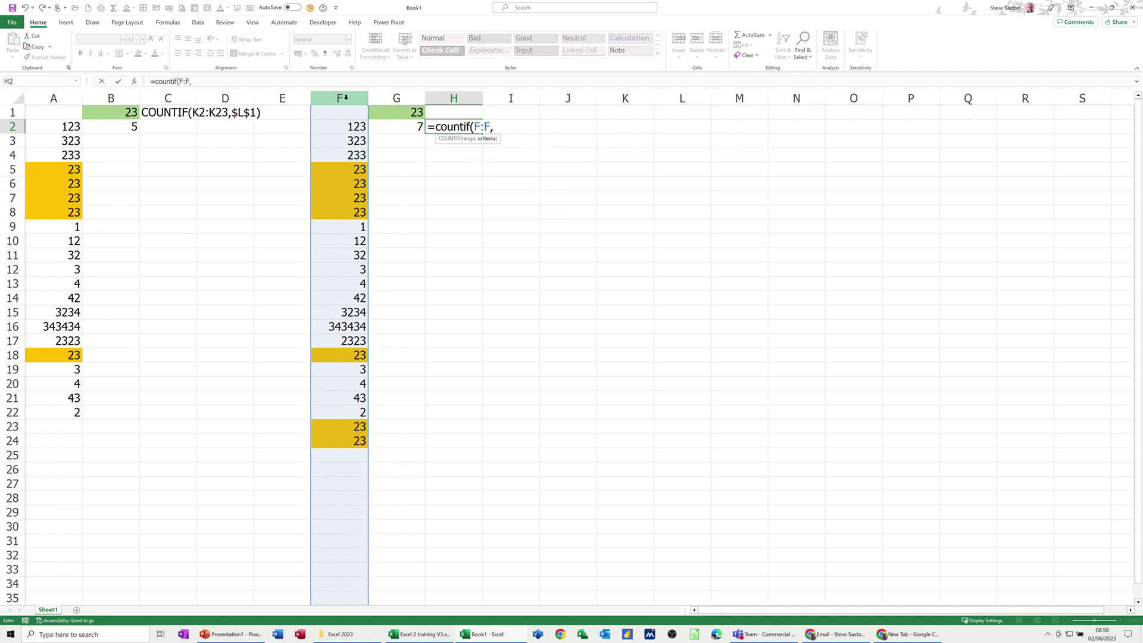
left_click(336, 124)
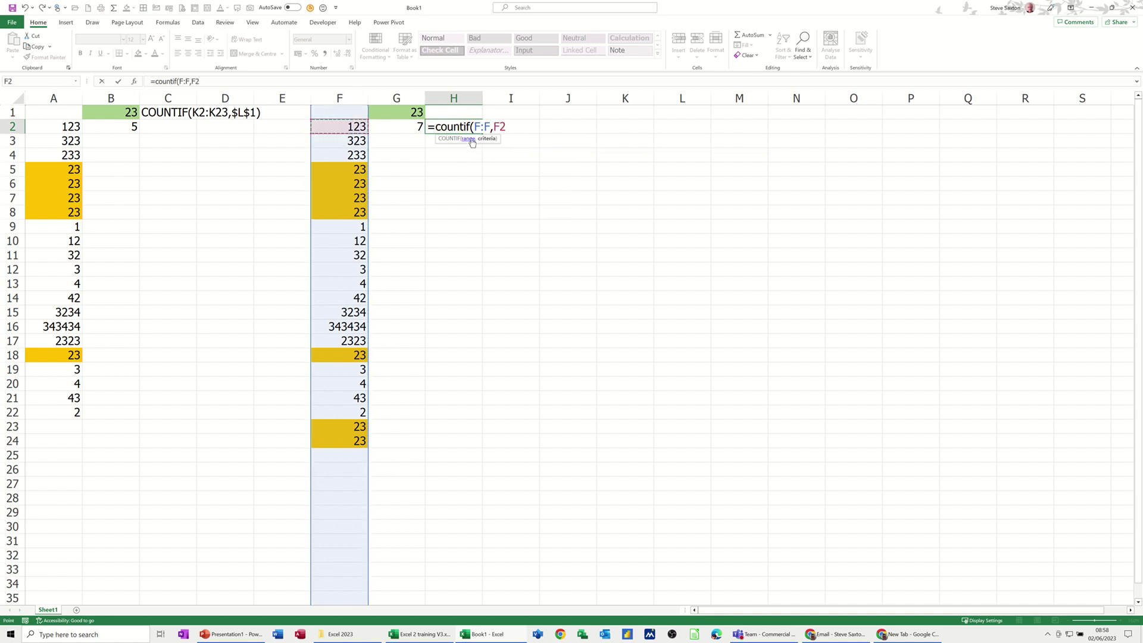
type(")")
left_click(119, 83)
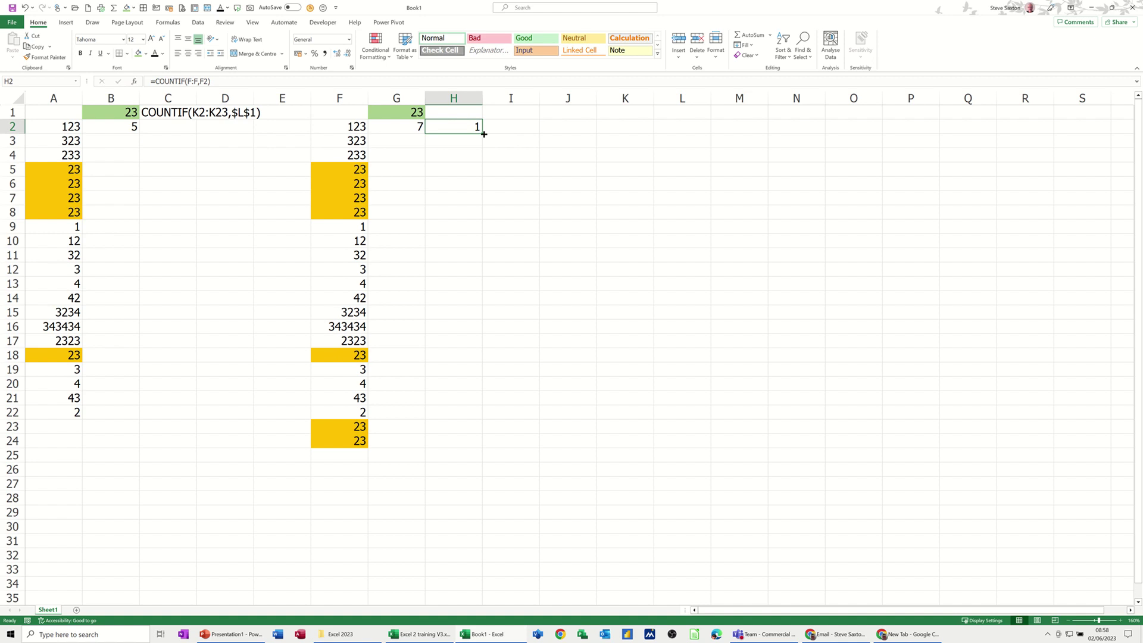
Fill the H2 COUNTIF formula down through H24.
left_click_drag(484, 135, 481, 221)
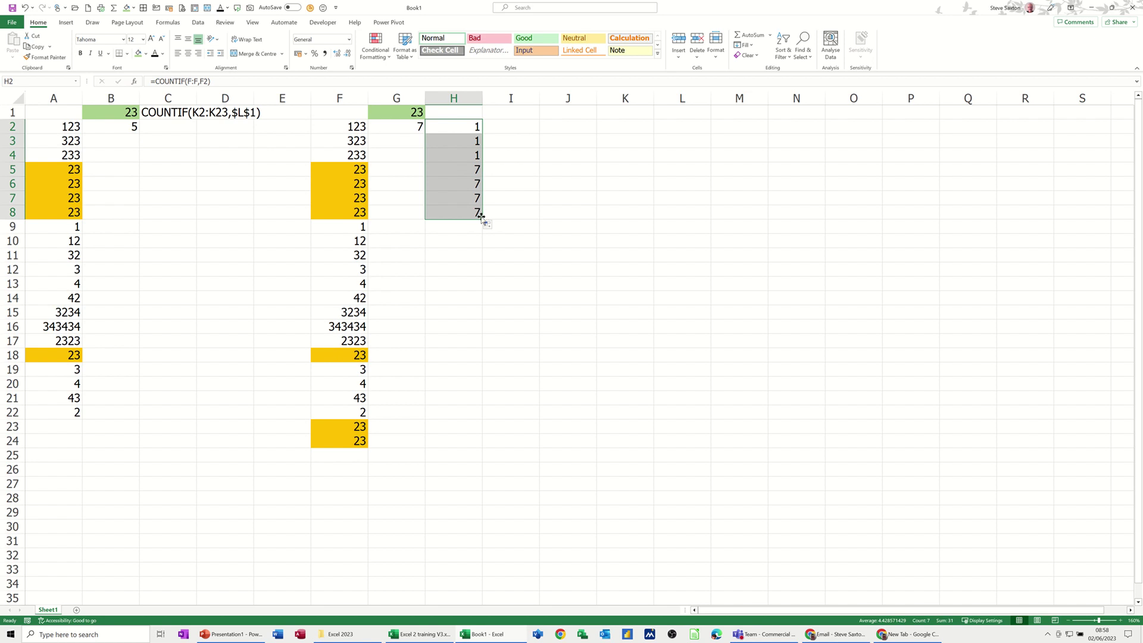
left_click_drag(481, 218, 468, 446)
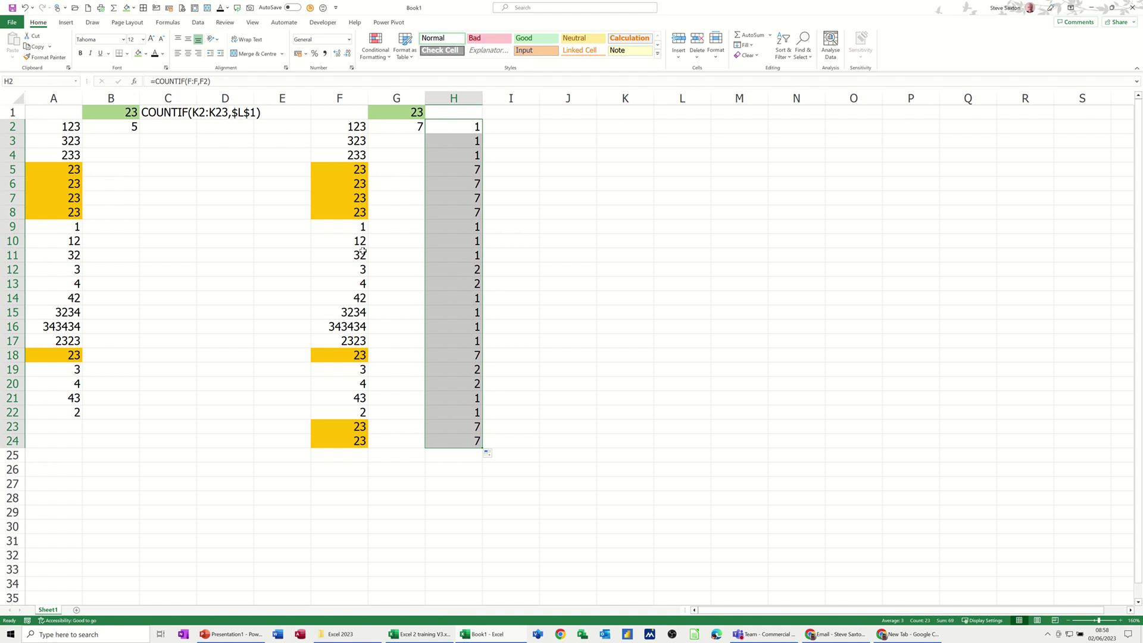
Clear the 23s in F23:F24 and confirm G2 drops back to 5.
left_click_drag(340, 422, 348, 440)
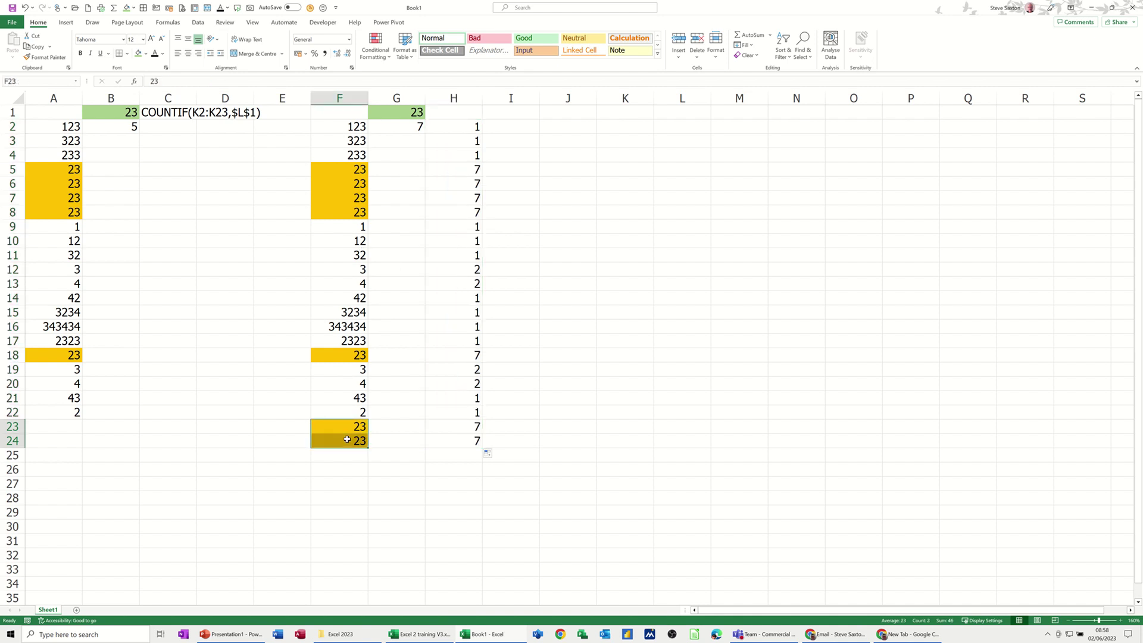
key("Delete")
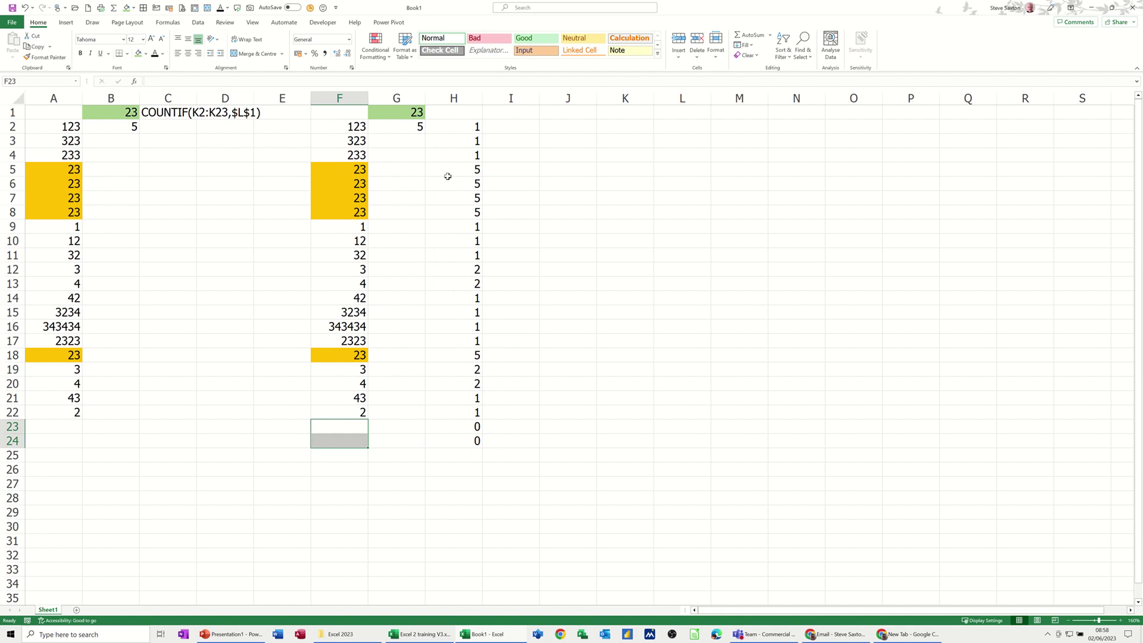
left_click(415, 125)
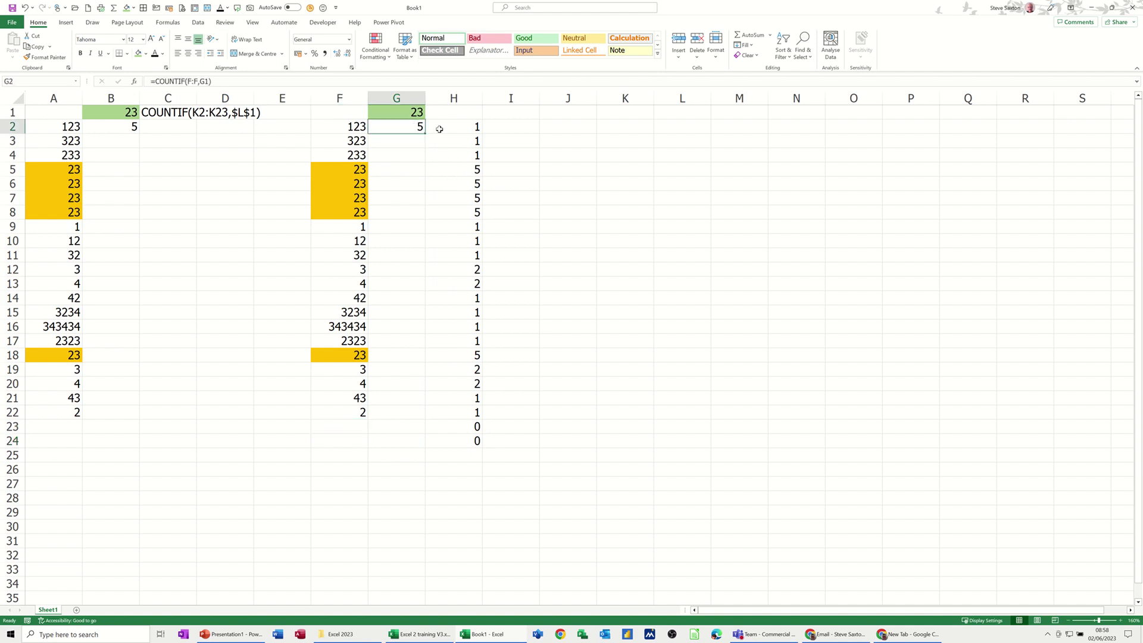